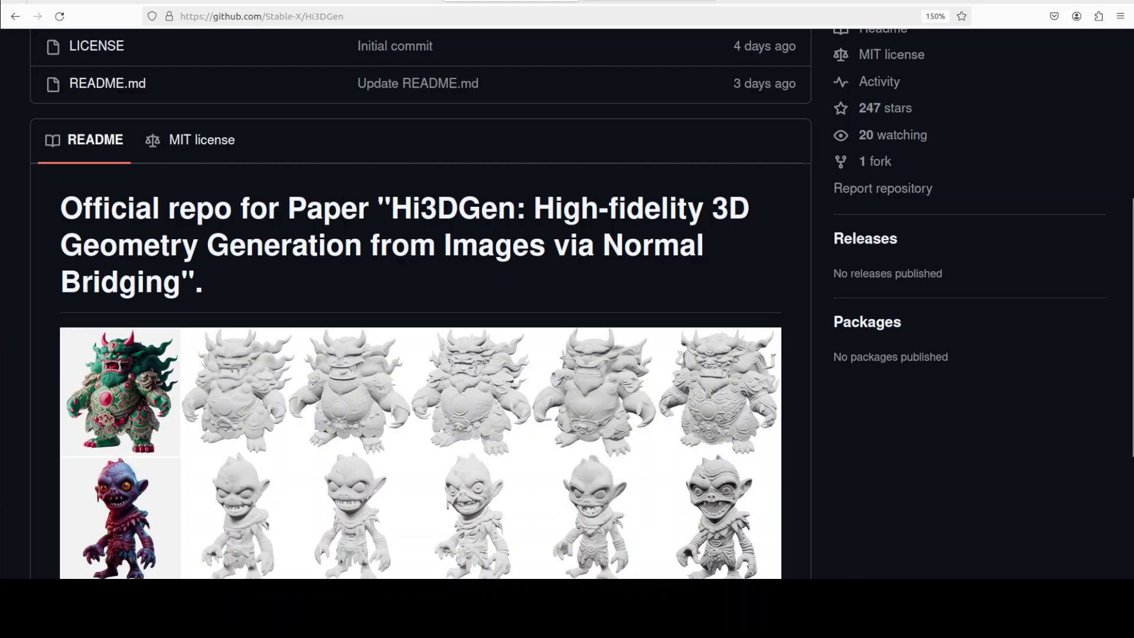
Step: View the horse, coffee maker, radio and building-toy examples in the Hi3DGen project page's 3D gallery
{"action": "key", "text": "ctrl+Tab"}
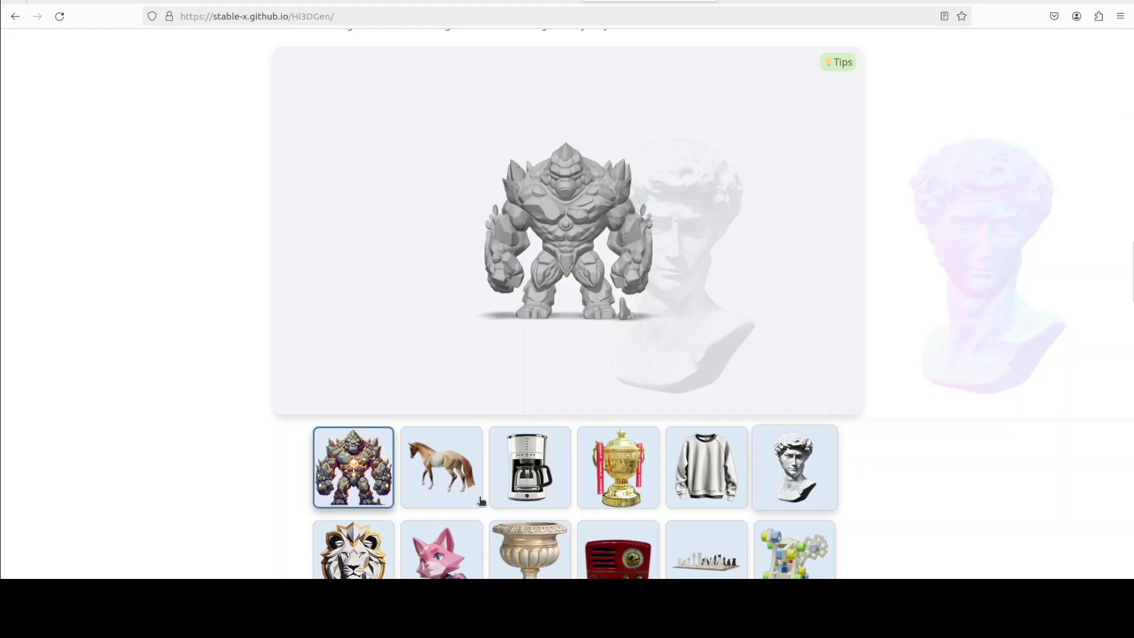
{"action": "left_click", "coordinate": [456, 476]}
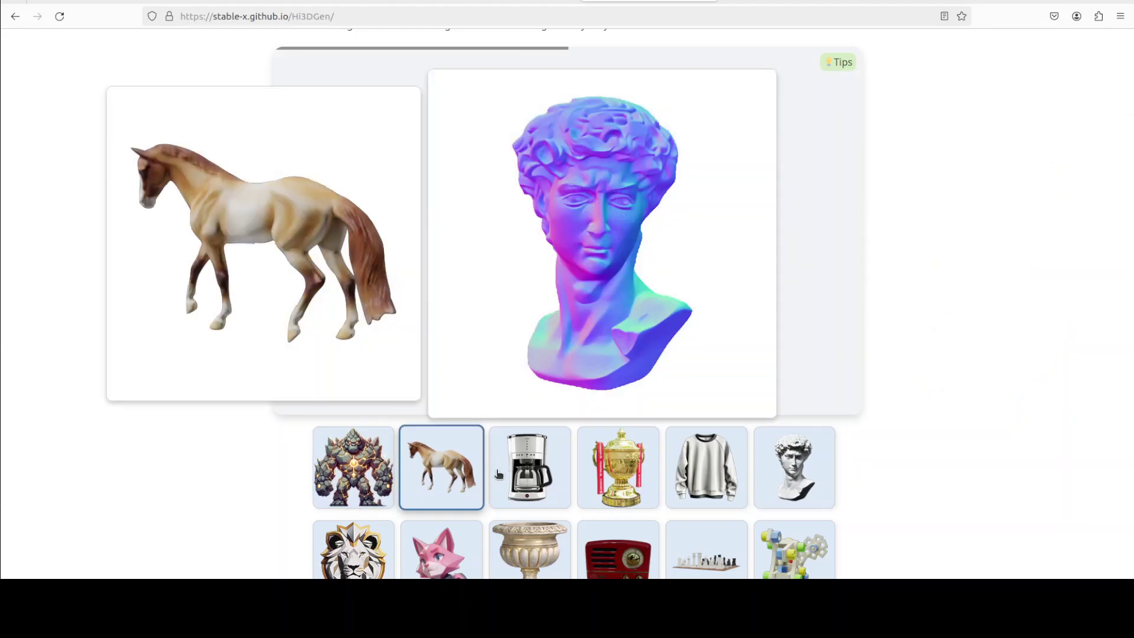
{"action": "left_click", "coordinate": [526, 472]}
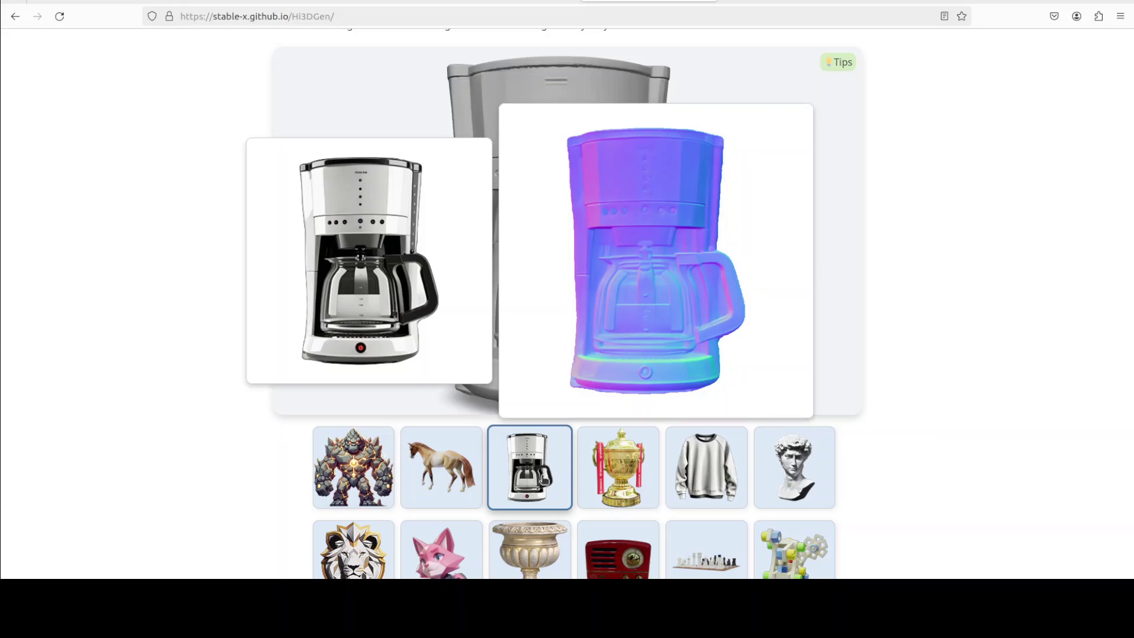
{"action": "left_click", "coordinate": [613, 552]}
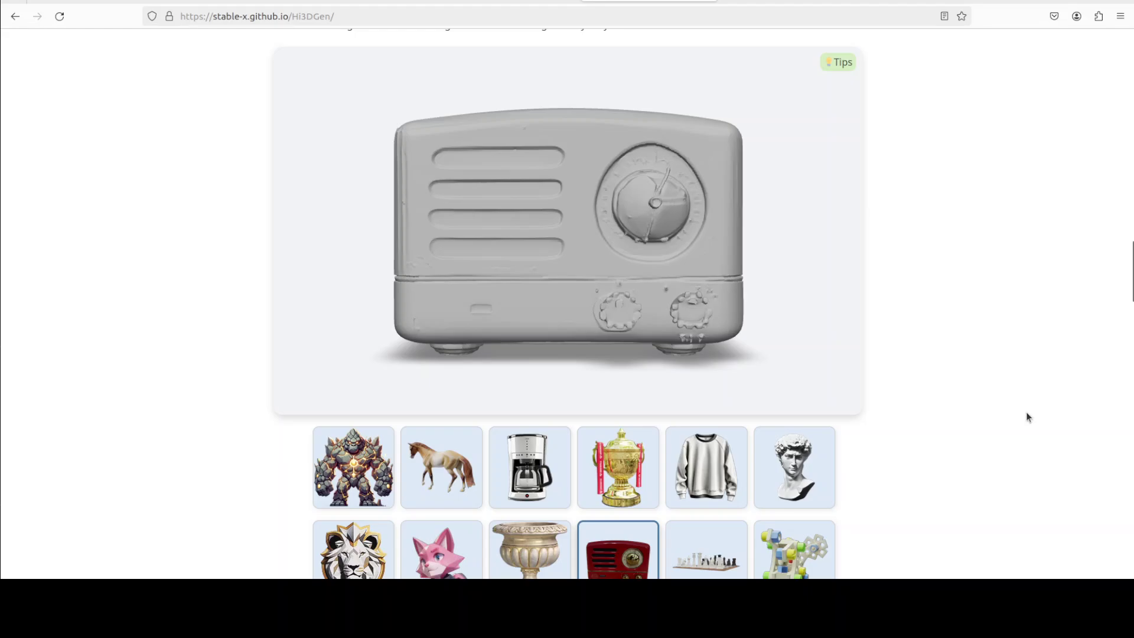
{"action": "left_click", "coordinate": [830, 538]}
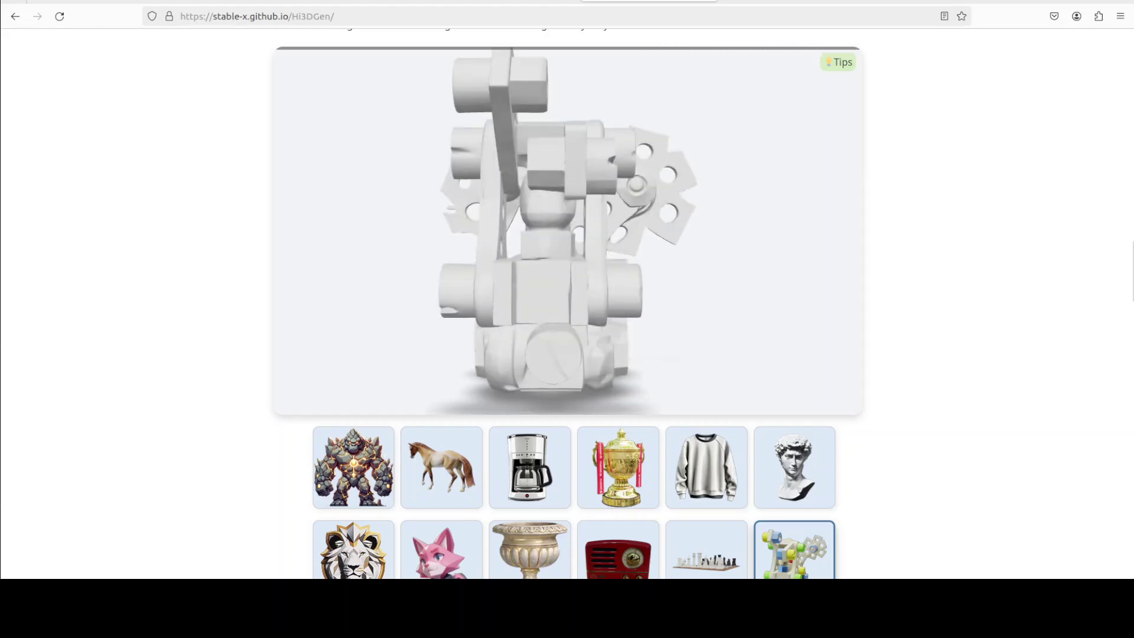
Step: View the Hi3DGen method overview and DetailVerse pipeline diagrams, and bring up the Massed Compute home page
{"action": "left_click", "coordinate": [788, 2]}
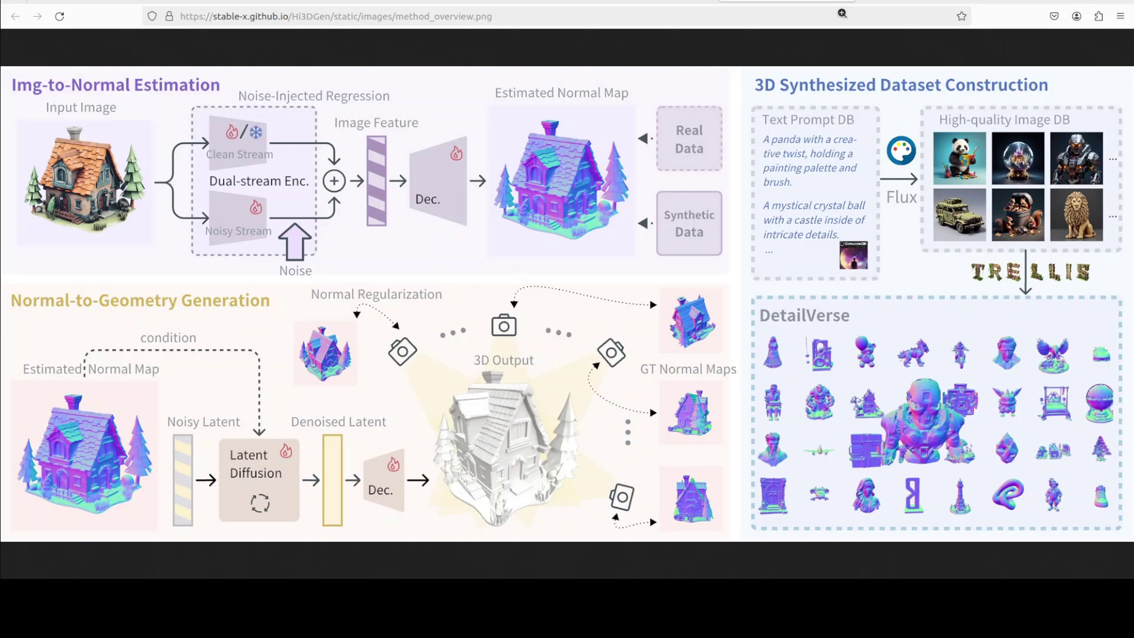
{"action": "left_click", "coordinate": [925, 1]}
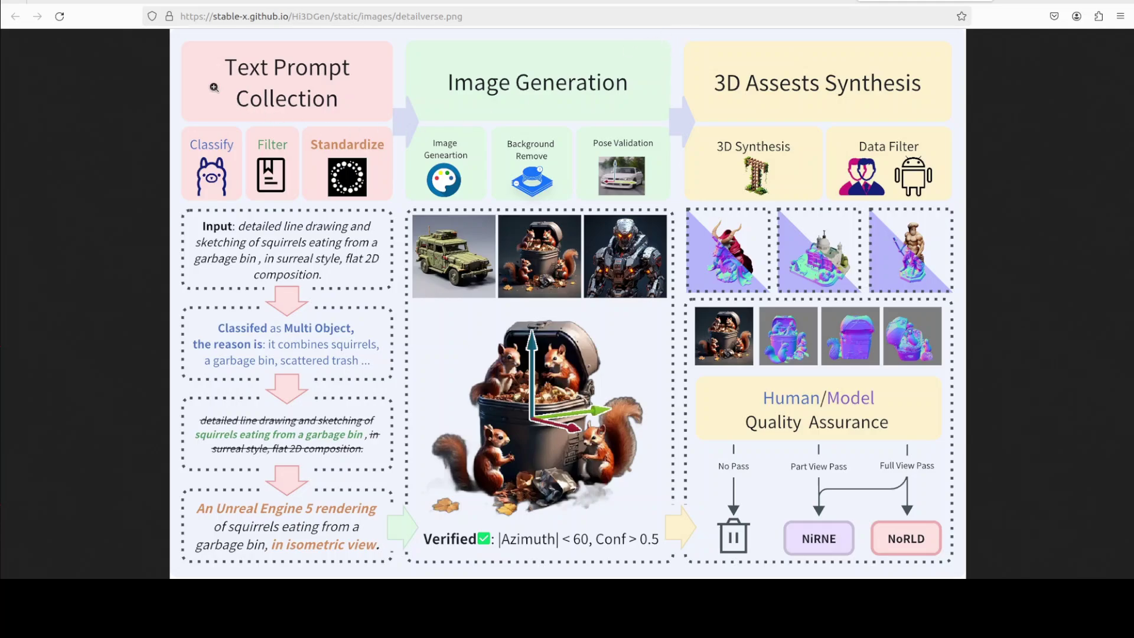
{"action": "left_click", "coordinate": [110, 3]}
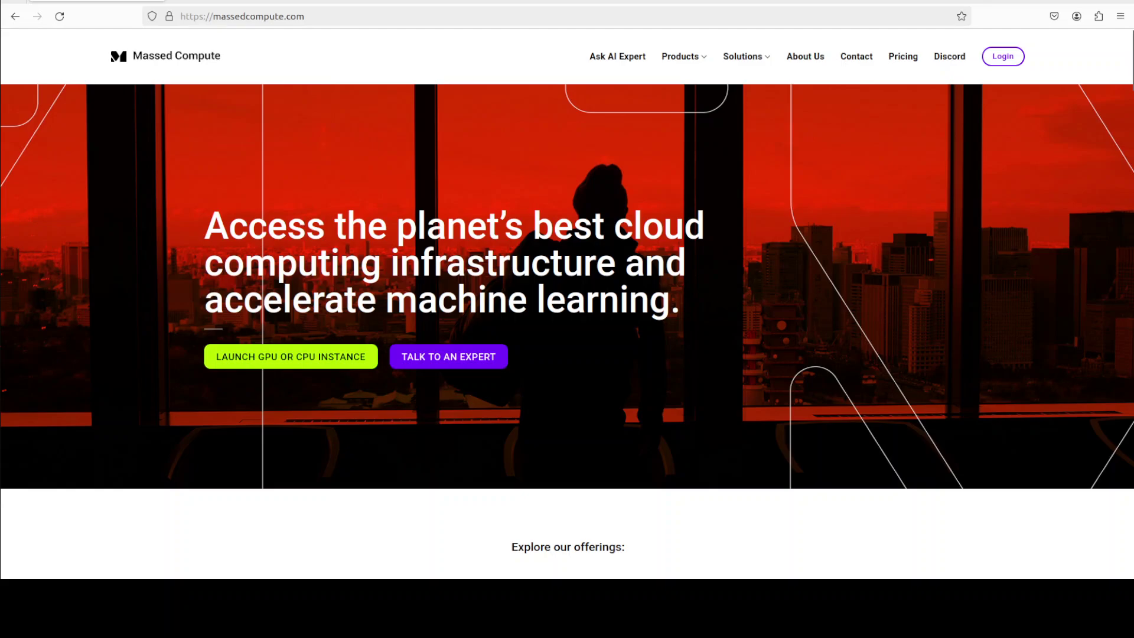
Step: Switch to the terminal and check the graphics card with nvidia-smi
{"action": "left_click", "coordinate": [6, 124]}
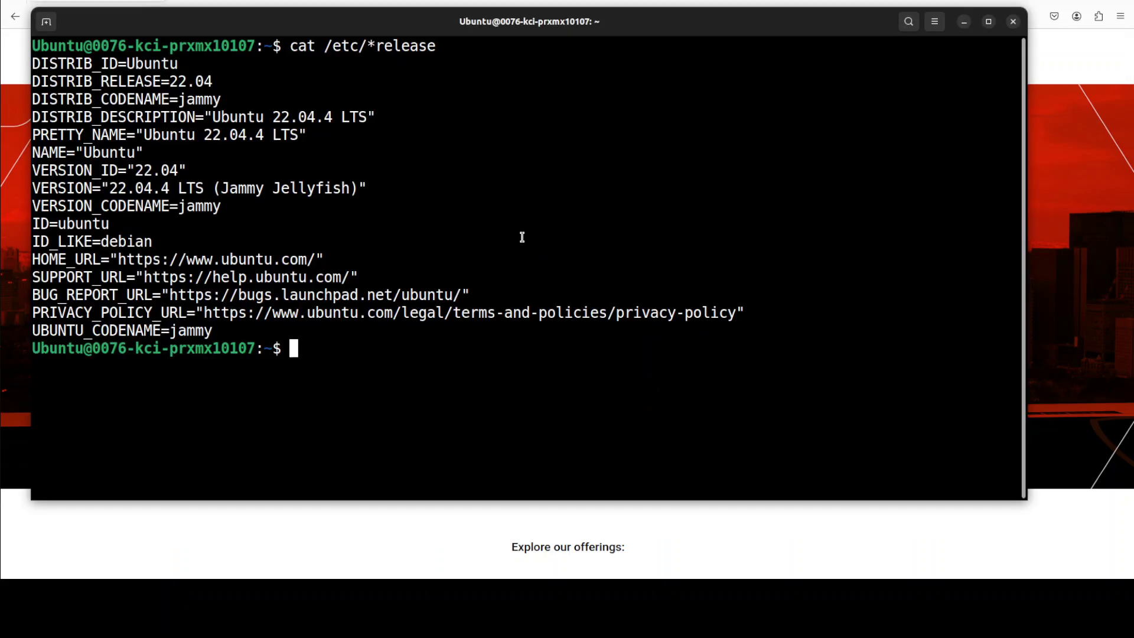
{"action": "type", "text": "clear"}
{"action": "key", "text": "BackSpace"}
{"action": "key", "text": "BackSpace"}
{"action": "key", "text": "BackSpace"}
{"action": "key", "text": "BackSpace"}
{"action": "key", "text": "BackSpace"}
{"action": "type", "text": "nvidia-smi"}
{"action": "key", "text": "Return"}
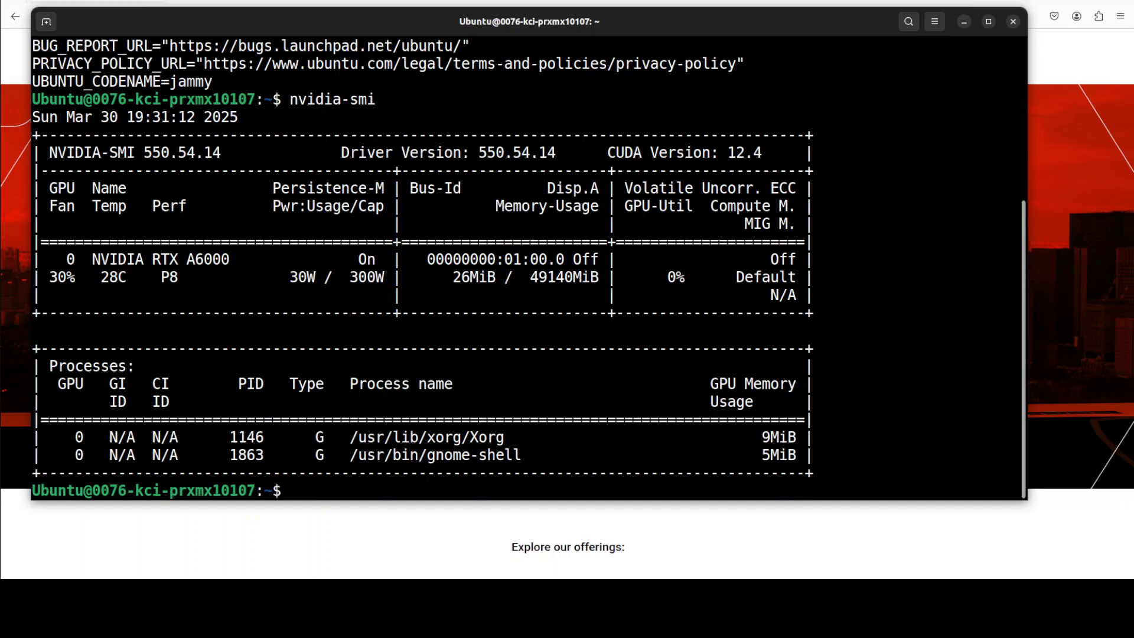
Step: Create and activate a conda environment named ai by running "conda create -n ai python=3.11 -y && conda activate ai"
{"action": "right_click", "coordinate": [554, 315]}
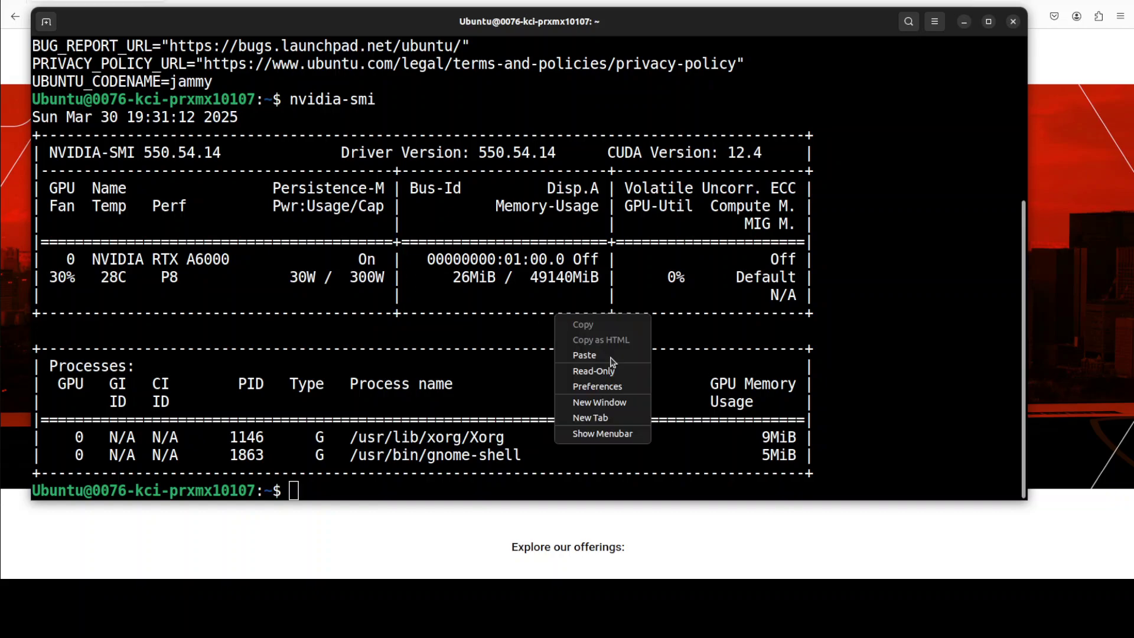
{"action": "left_click", "coordinate": [609, 356]}
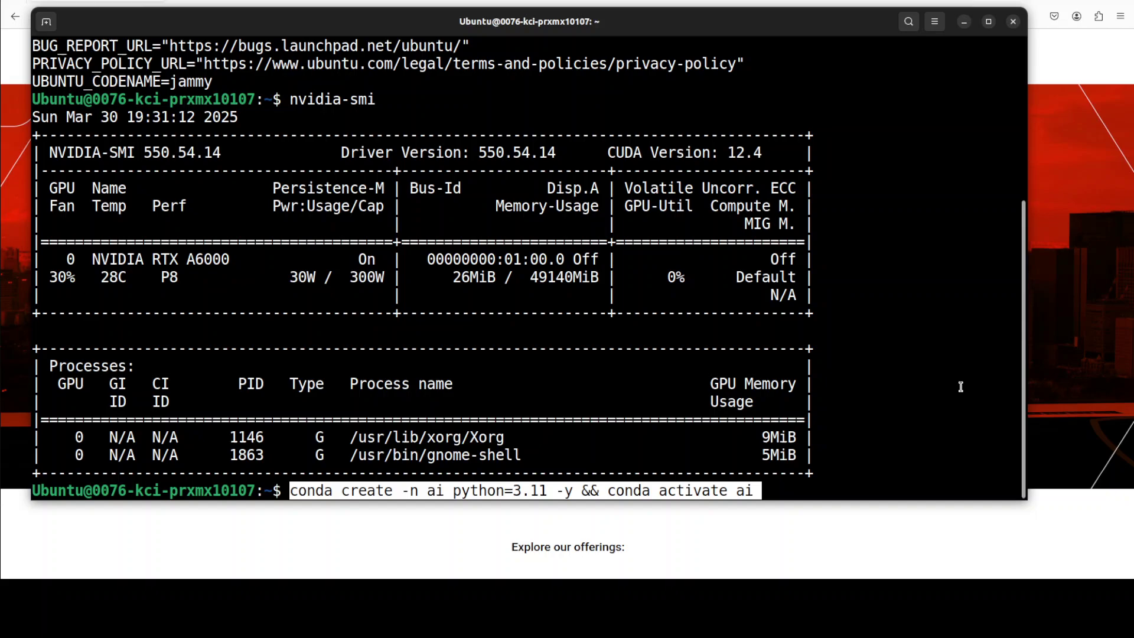
{"action": "key", "text": "Return"}
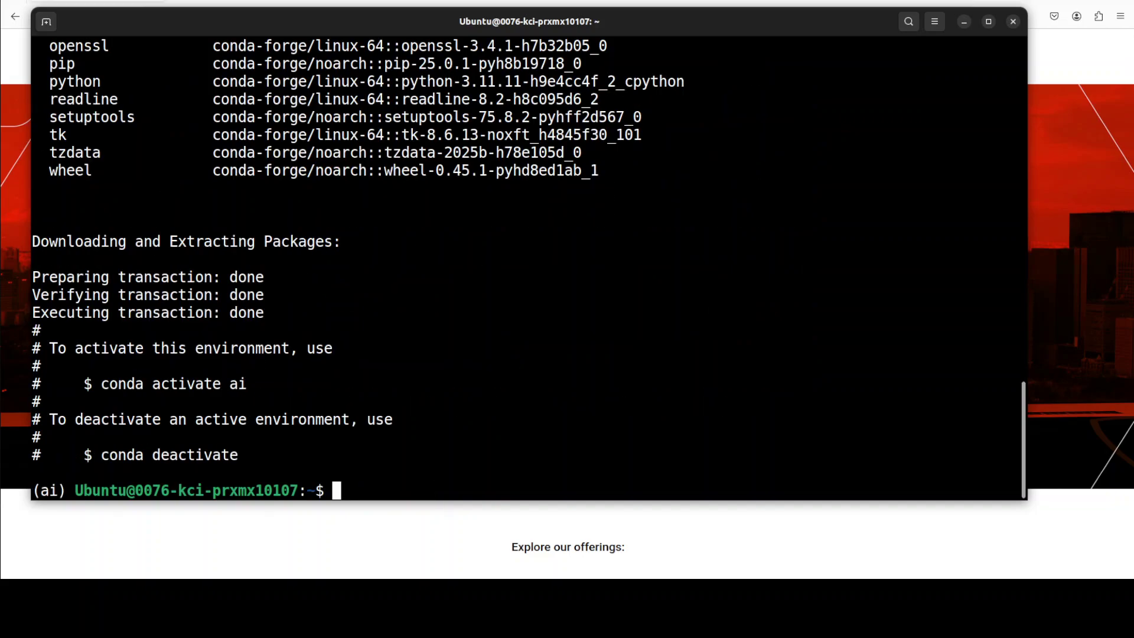
{"action": "right_click", "coordinate": [499, 296]}
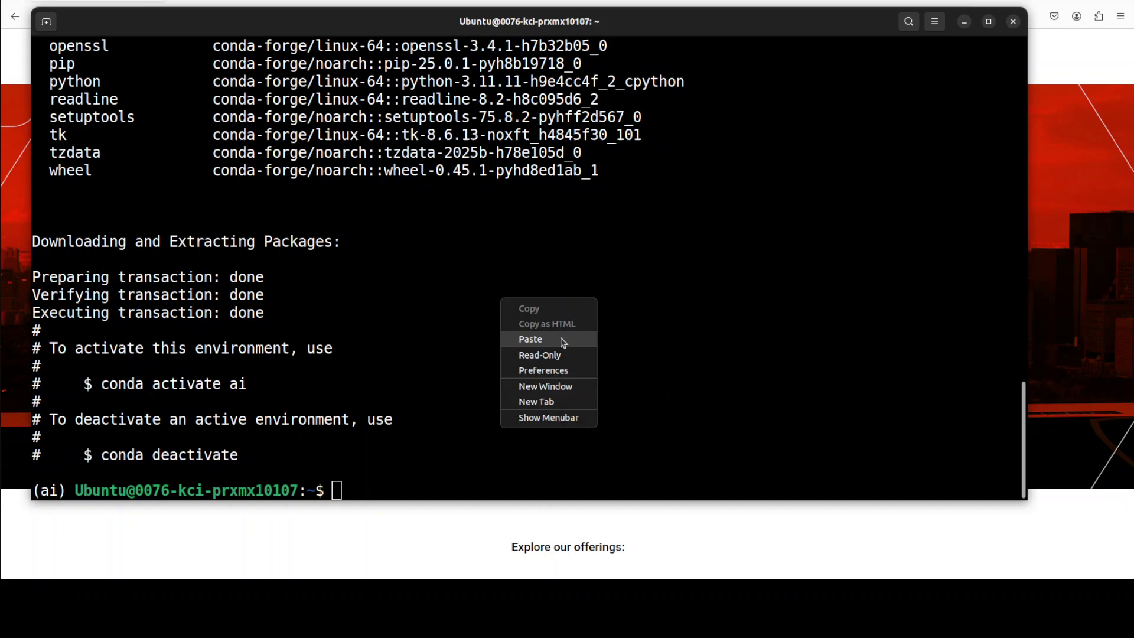
{"action": "left_click", "coordinate": [522, 339]}
{"action": "key", "text": "Return"}
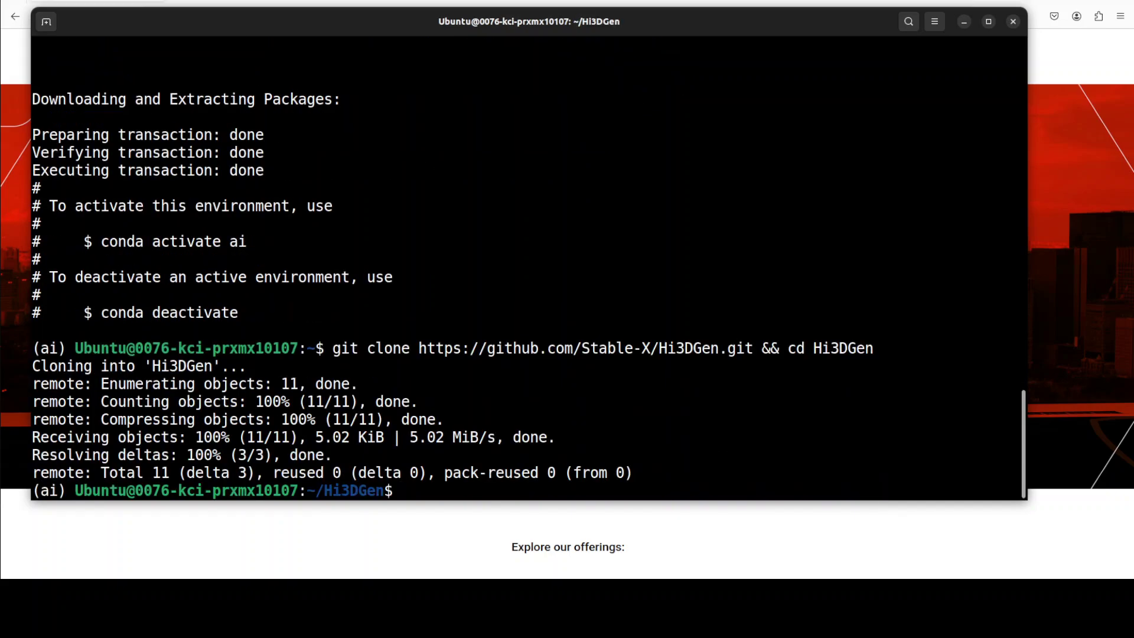
Step: Clear the terminal and install the project's dependencies with "pip install -r requirements.txt"
{"action": "key", "text": "ctrl+l"}
{"action": "type", "text": "pip install -r requirements.txt"}
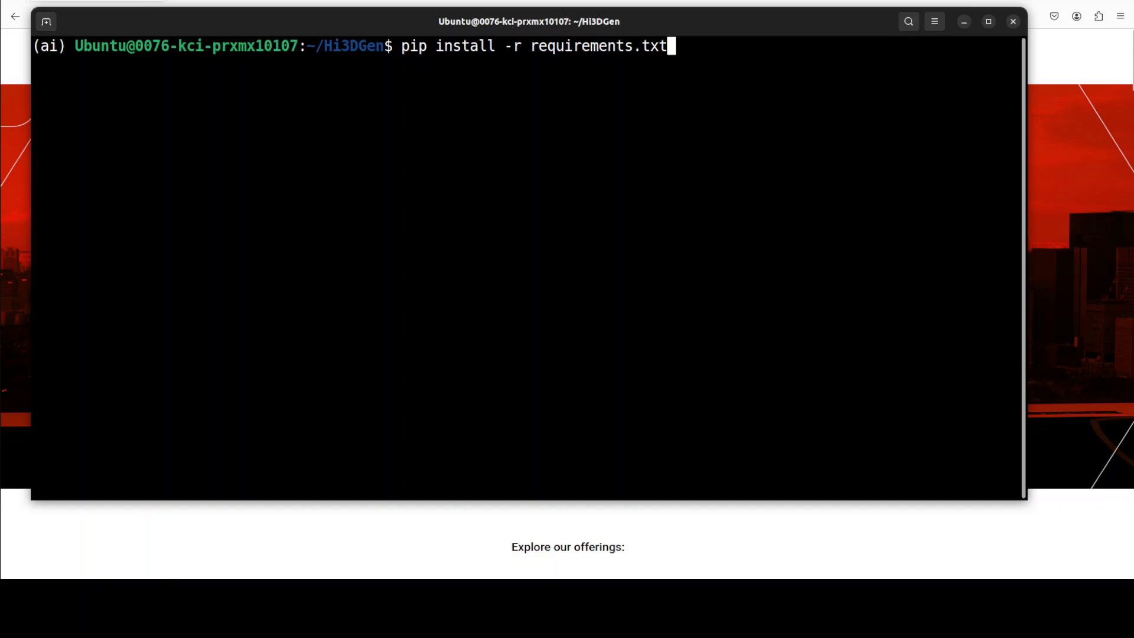
{"action": "key", "text": "Return"}
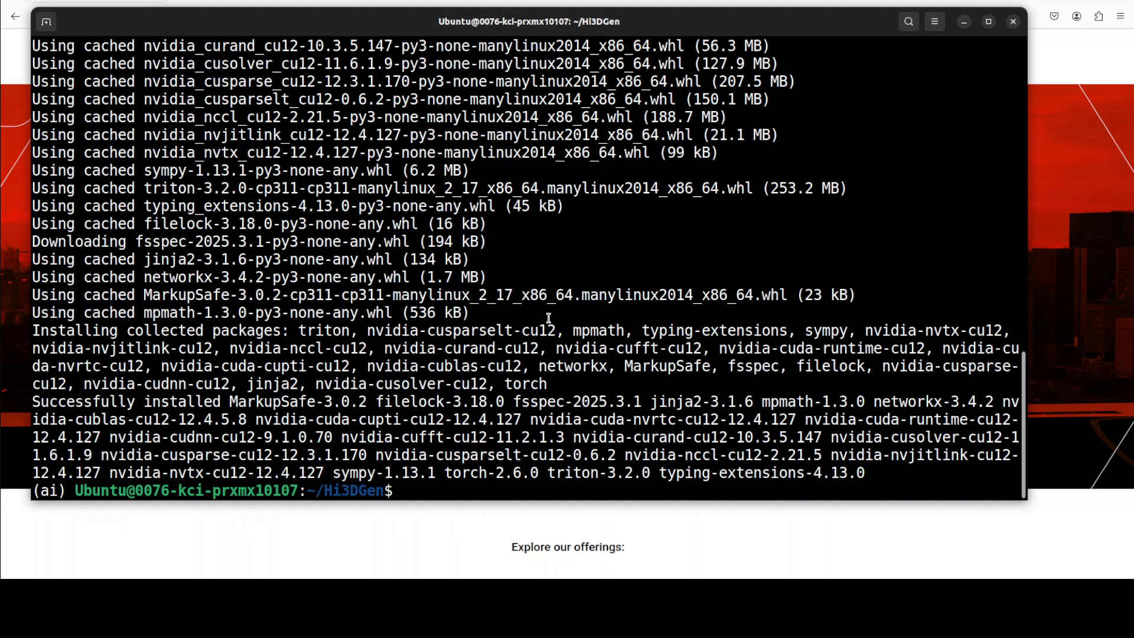
Step: Clear the terminal and launch the Hi3DGen demo with "python app.py"
{"action": "type", "text": "clear"}
{"action": "key", "text": "Return"}
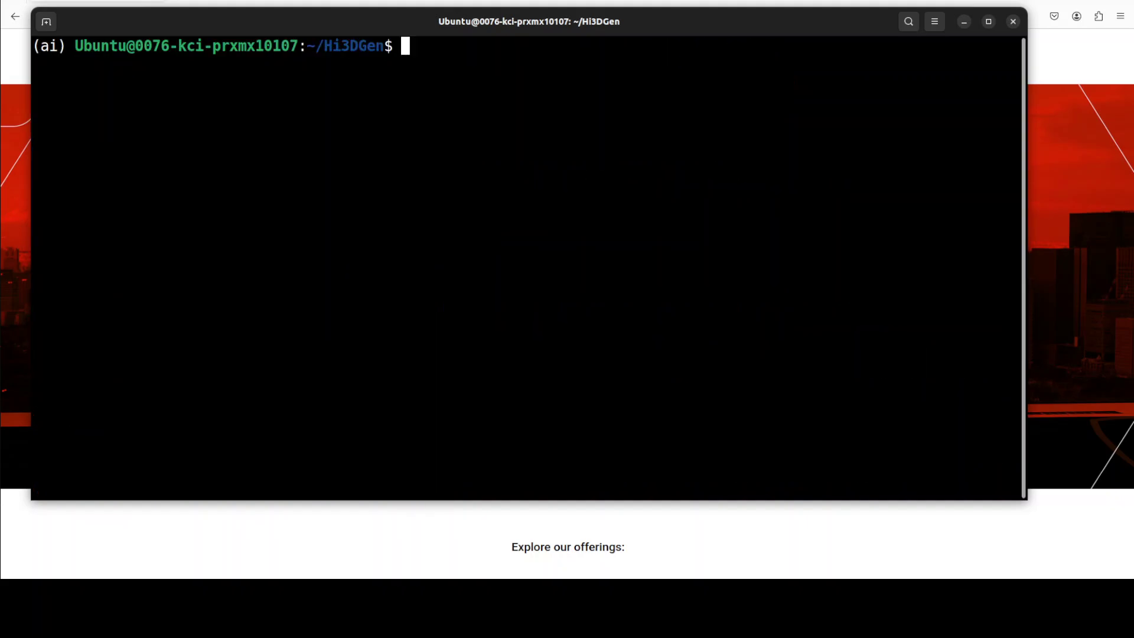
{"action": "type", "text": "python app"}
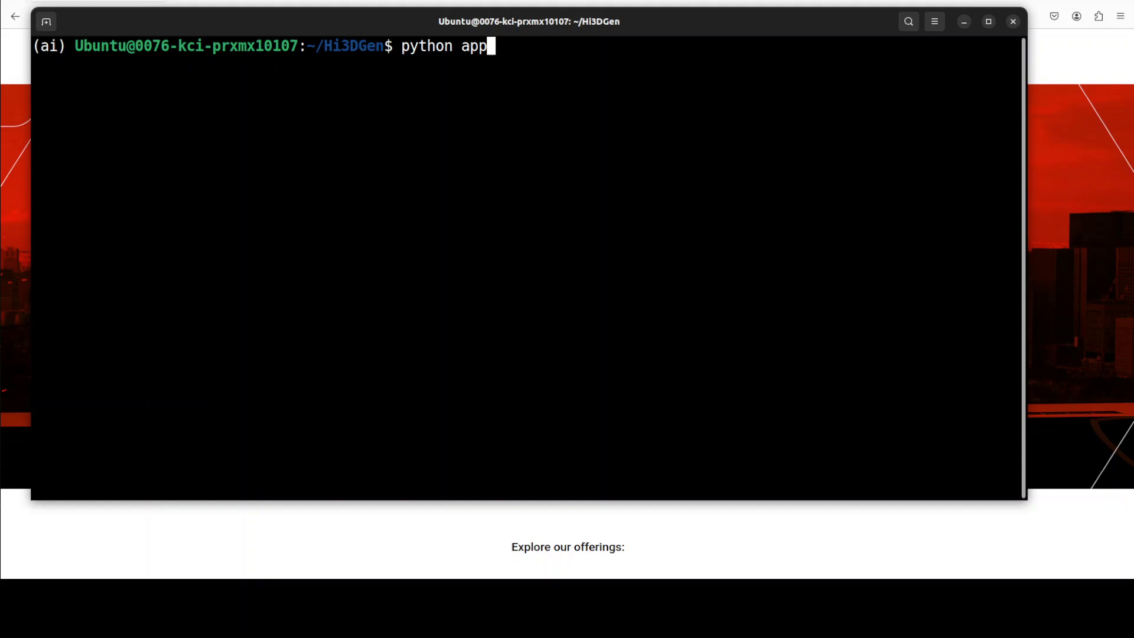
{"action": "type", "text": ".py"}
{"action": "key", "text": "Return"}
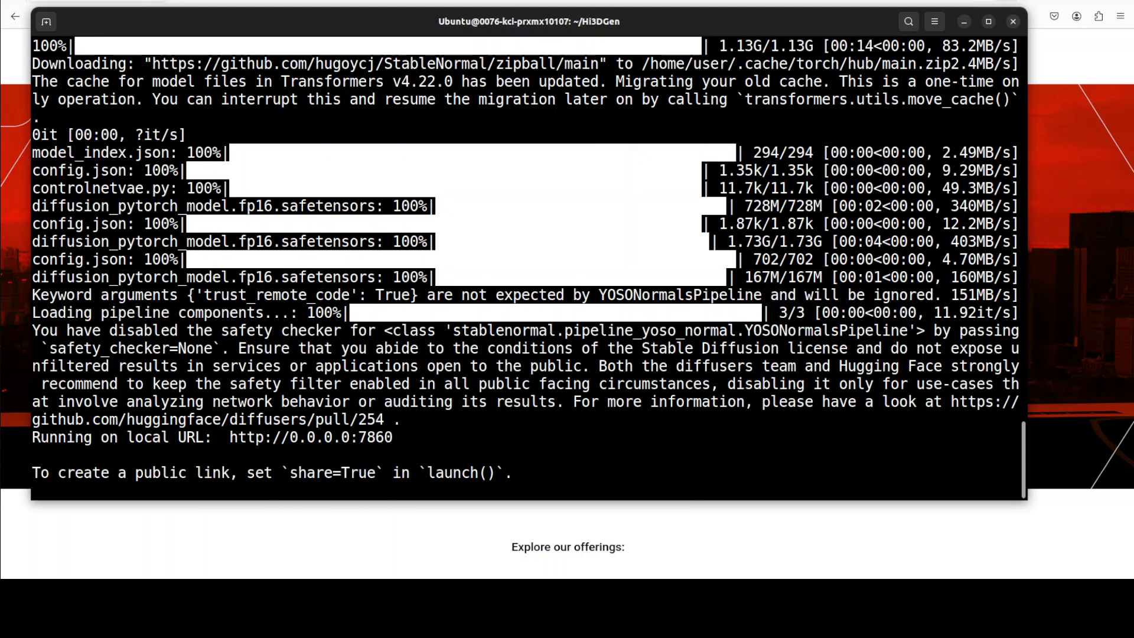
{"action": "left_click", "coordinate": [1010, 1]}
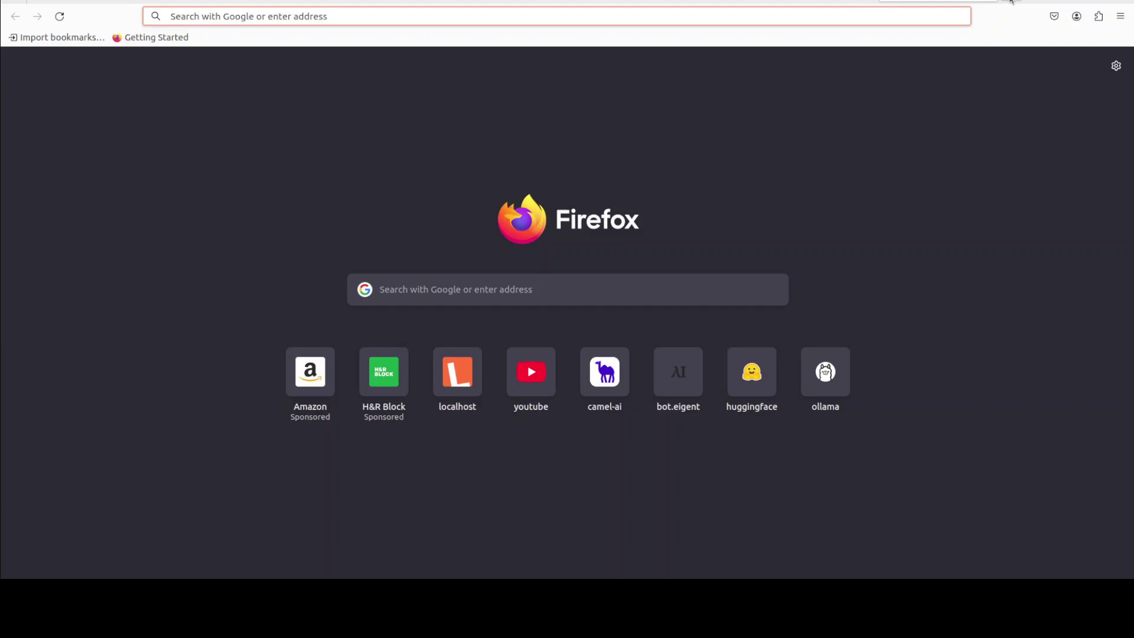
{"action": "type", "text": "http://localhost:7860"}
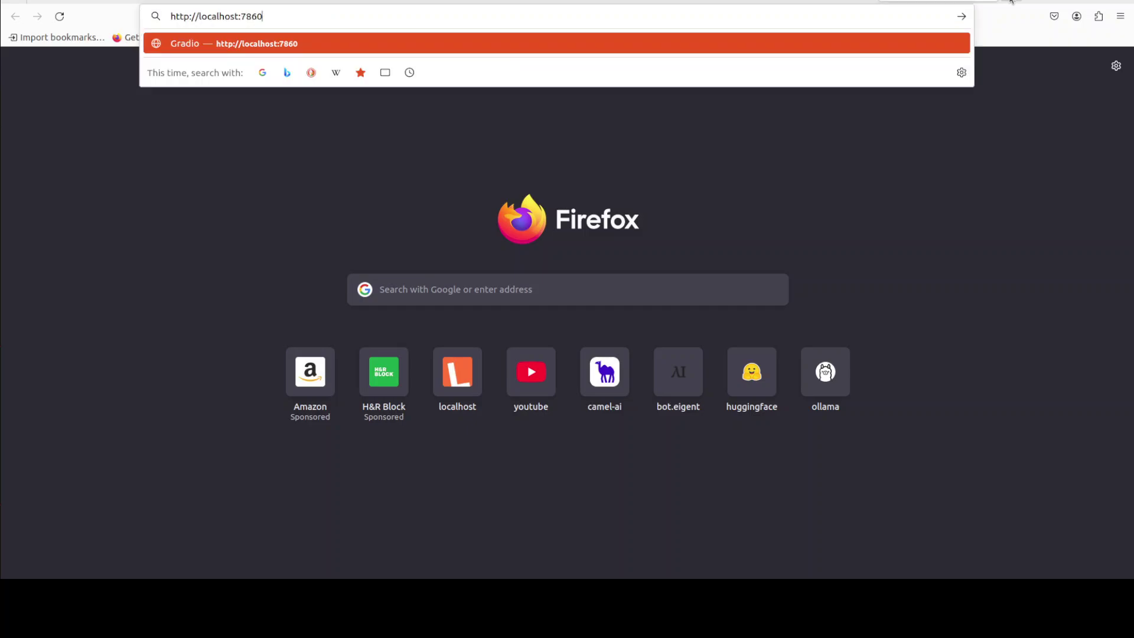
{"action": "key", "text": "Return"}
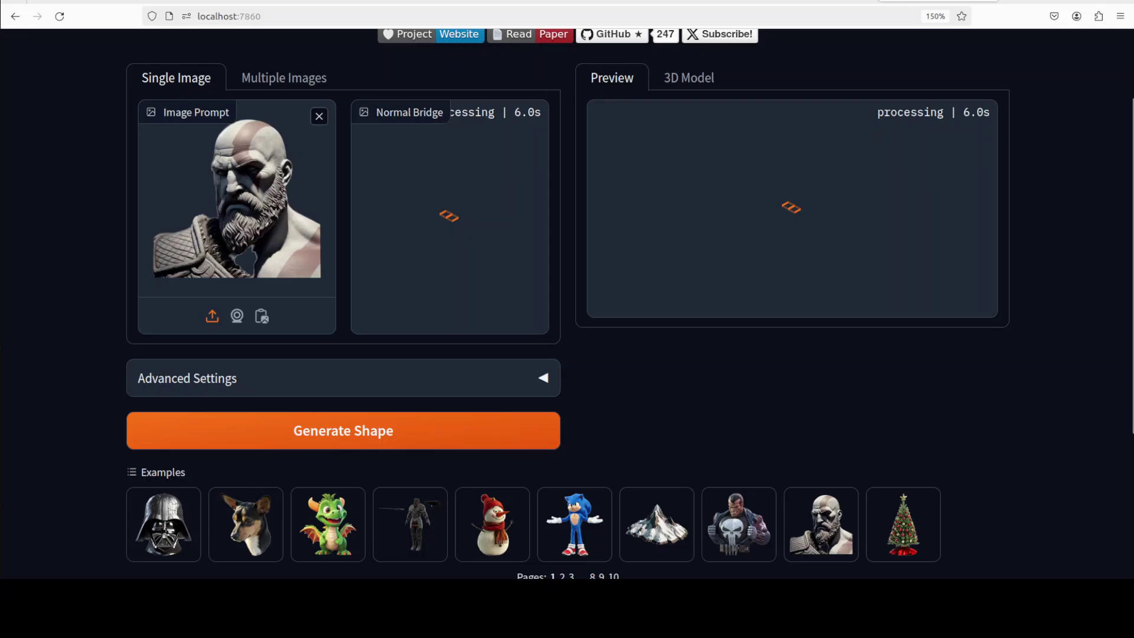
Step: Check the GPU memory use with nvidia-smi in a separate terminal during shape generation, and close that terminal
{"action": "scroll", "coordinate": [821, 524], "scroll_direction": "down", "scroll_amount": 3}
{"action": "scroll", "coordinate": [567, 296], "scroll_direction": "up", "scroll_amount": 4}
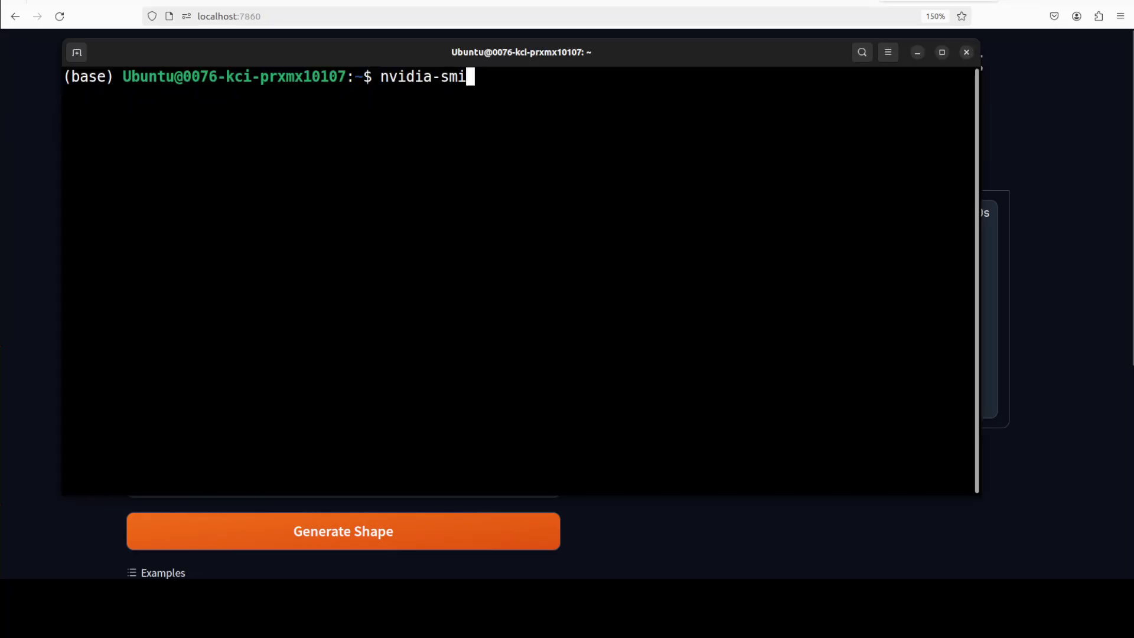
{"action": "key", "text": "Return"}
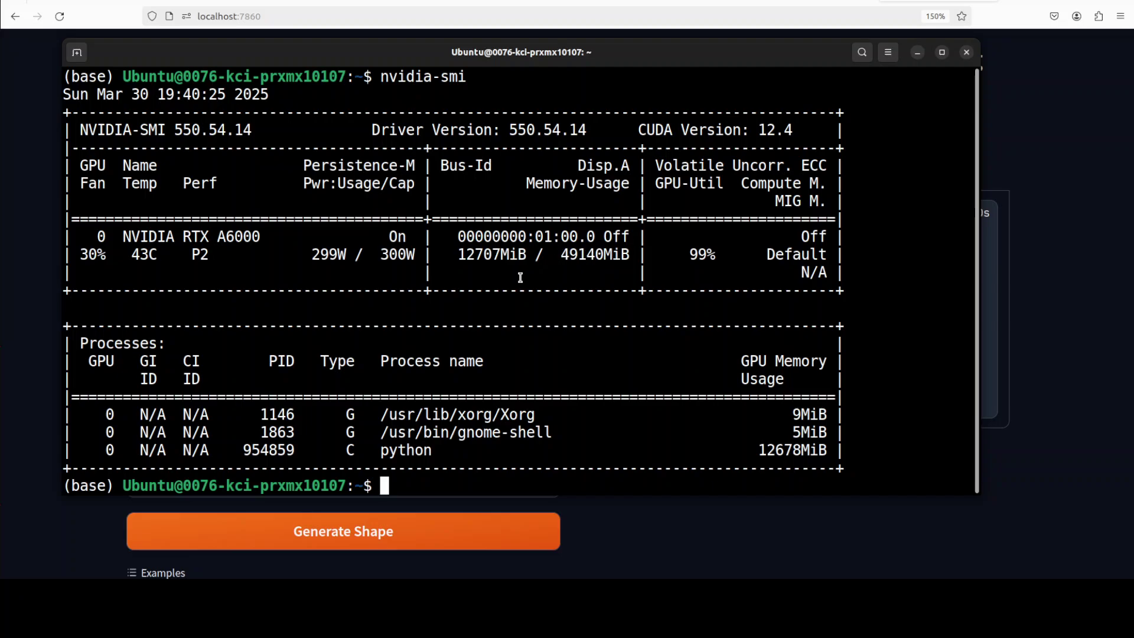
{"action": "left_click", "coordinate": [968, 53]}
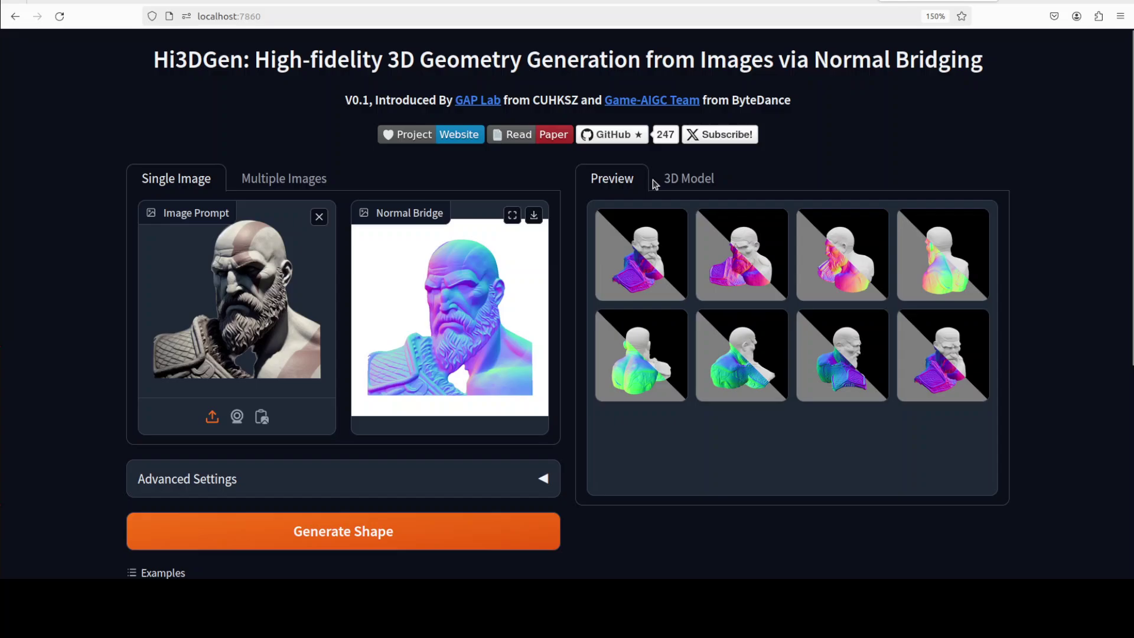
Step: Inspect the generated bearded bust from several sides in the 3D model preview and view the available export file formats
{"action": "scroll", "coordinate": [807, 373], "scroll_direction": "down", "scroll_amount": 5}
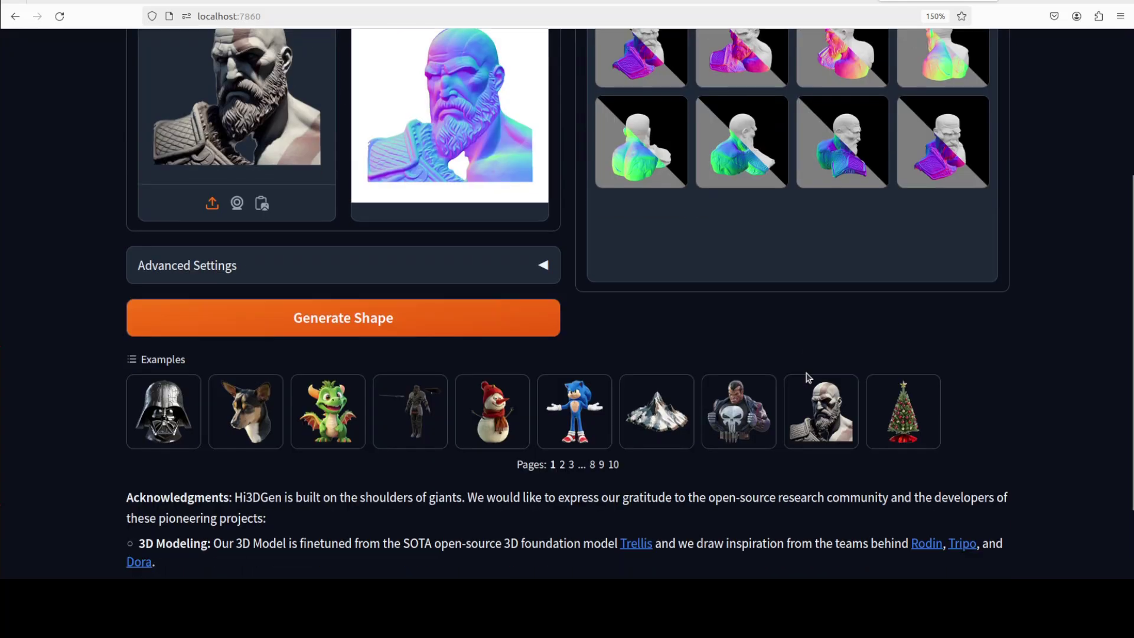
{"action": "scroll", "coordinate": [807, 373], "scroll_direction": "up", "scroll_amount": 5}
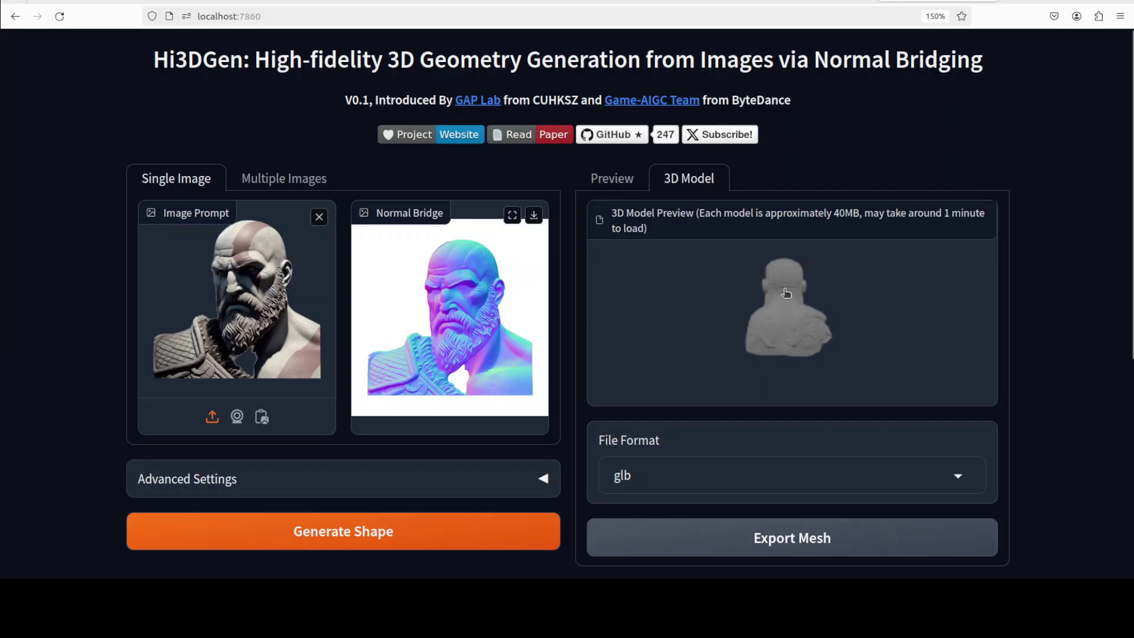
{"action": "left_click_drag", "start_coordinate": [711, 328], "coordinate": [814, 281]}
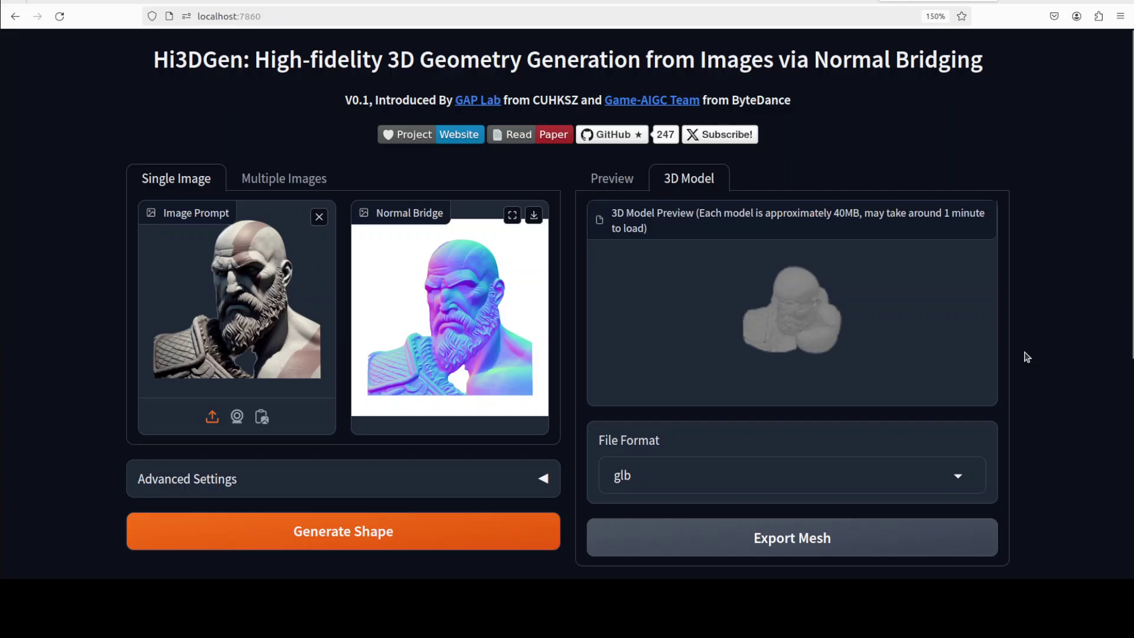
{"action": "left_click_drag", "start_coordinate": [777, 271], "coordinate": [697, 454]}
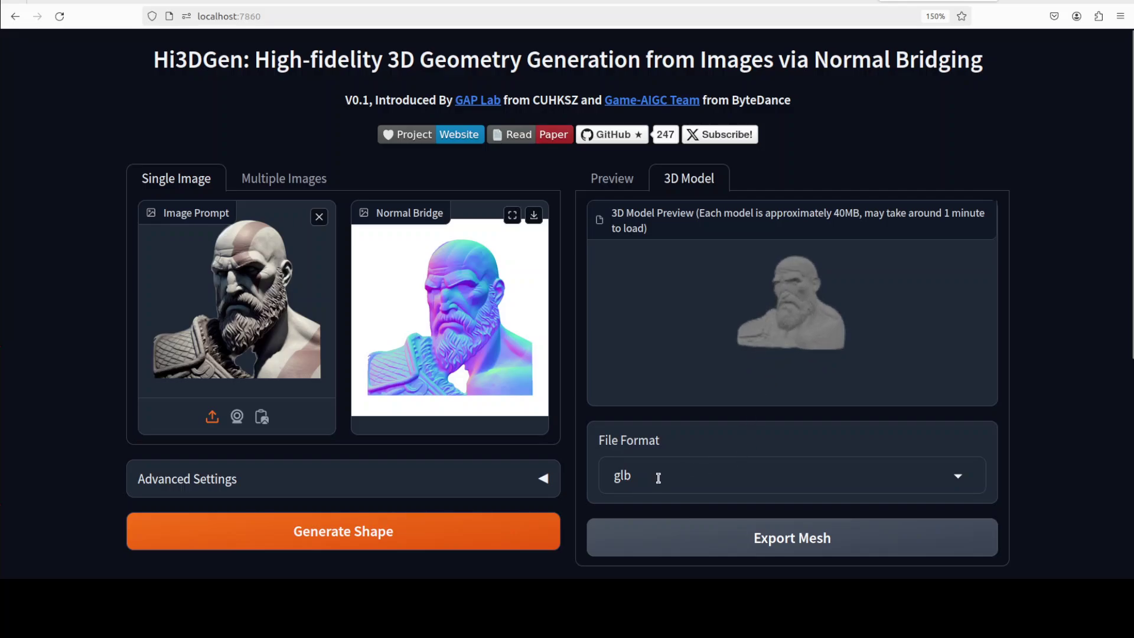
{"action": "left_click", "coordinate": [959, 476]}
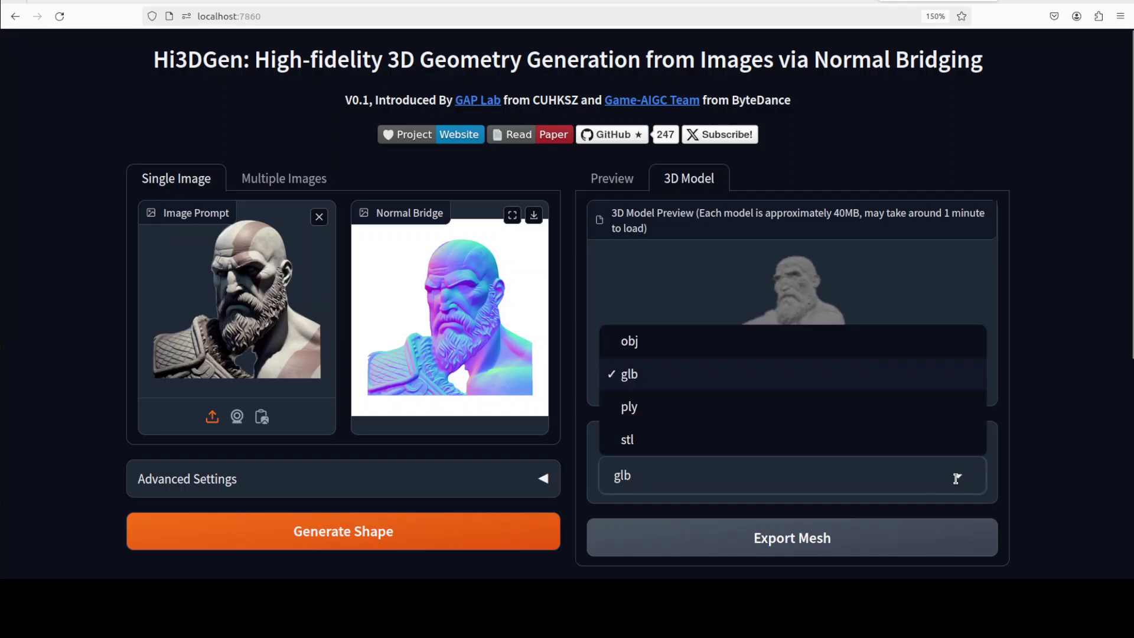
{"action": "left_click", "coordinate": [1072, 439]}
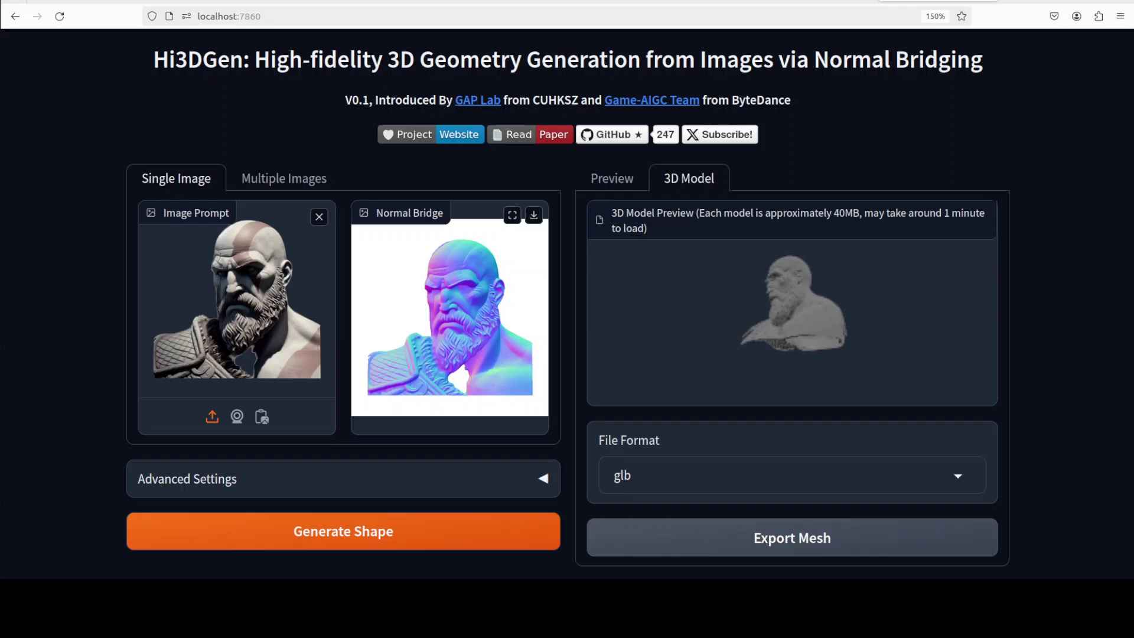
Step: Load the green dragon example as the image prompt
{"action": "scroll", "coordinate": [567, 296], "scroll_direction": "down", "scroll_amount": 5}
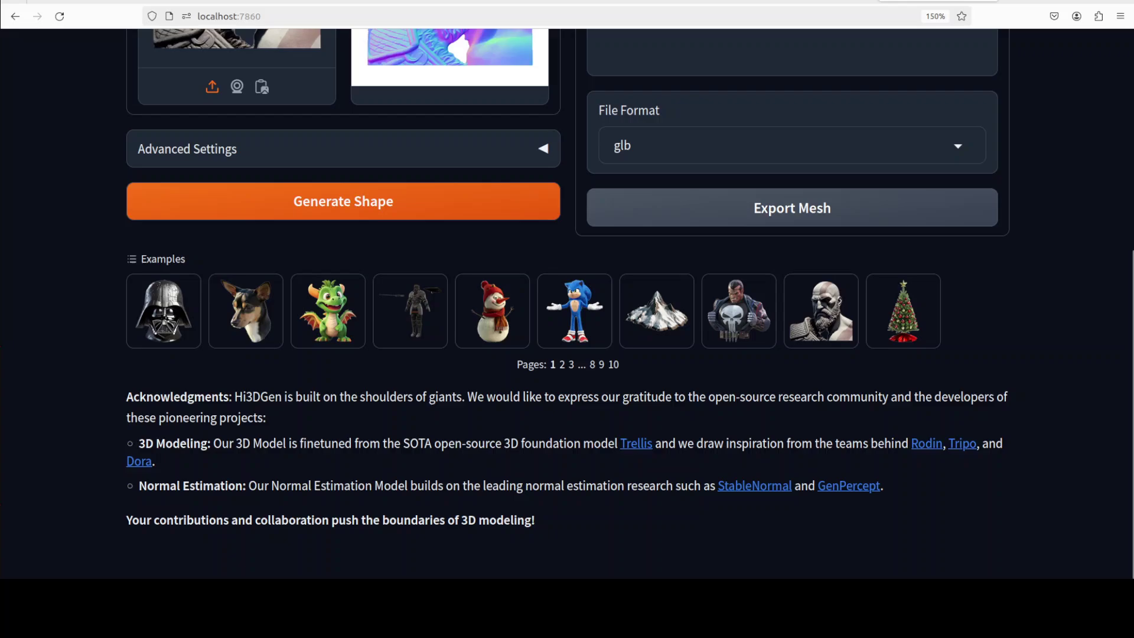
{"action": "left_click", "coordinate": [326, 319]}
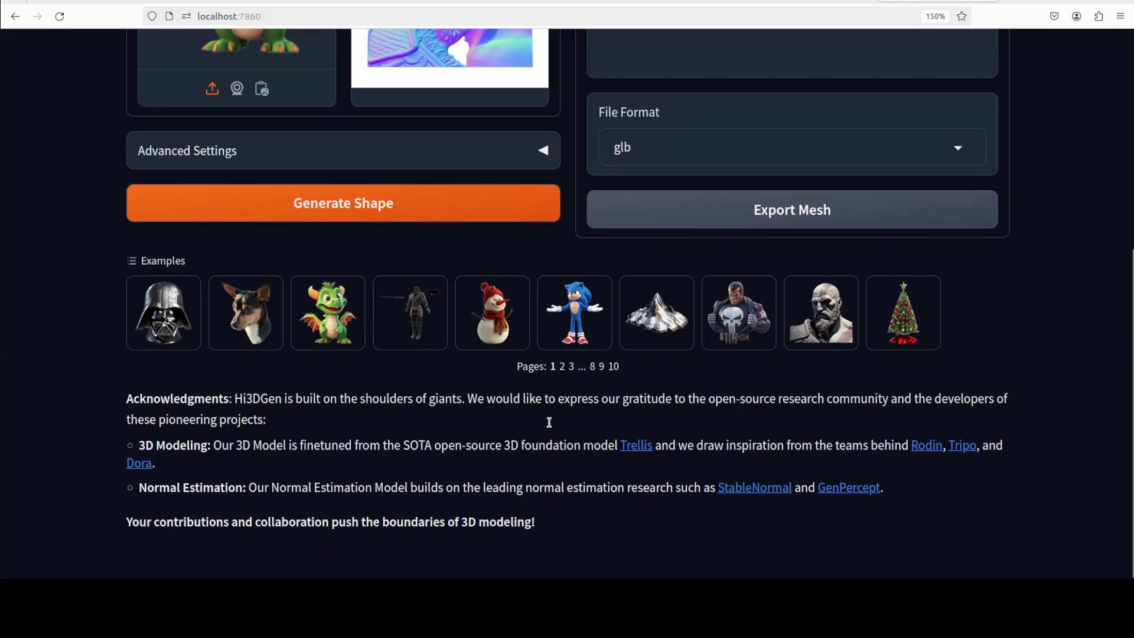
{"action": "scroll", "coordinate": [549, 422], "scroll_direction": "up", "scroll_amount": 5}
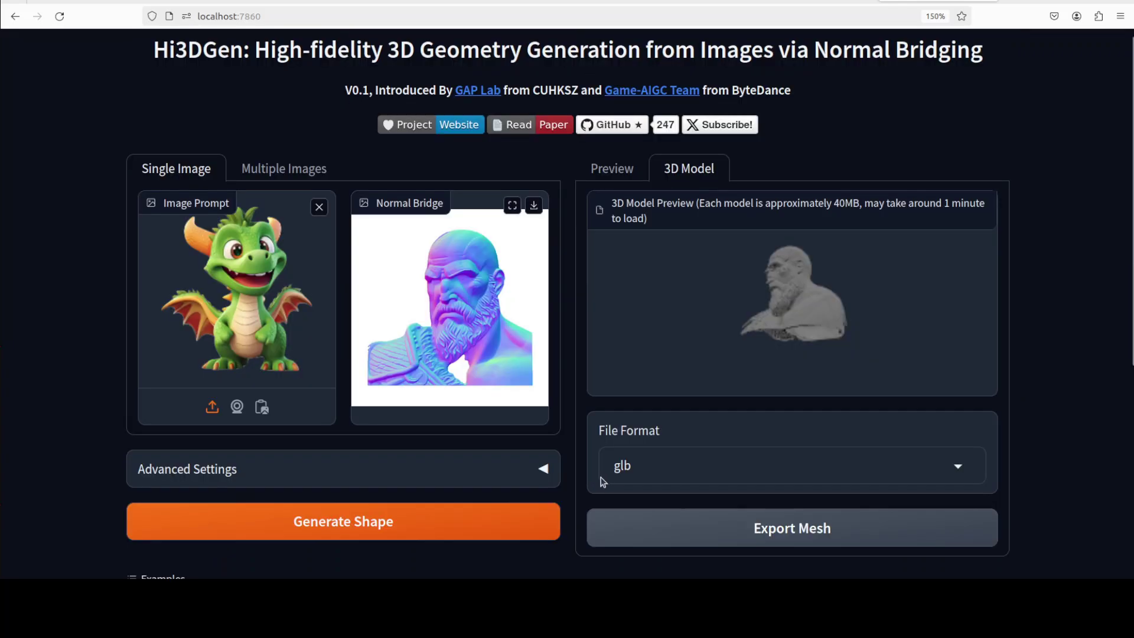
Step: Generate the green dragon's 3D shape and review the advanced seed, guidance strength and sampling step settings for both stages
{"action": "left_click", "coordinate": [359, 525]}
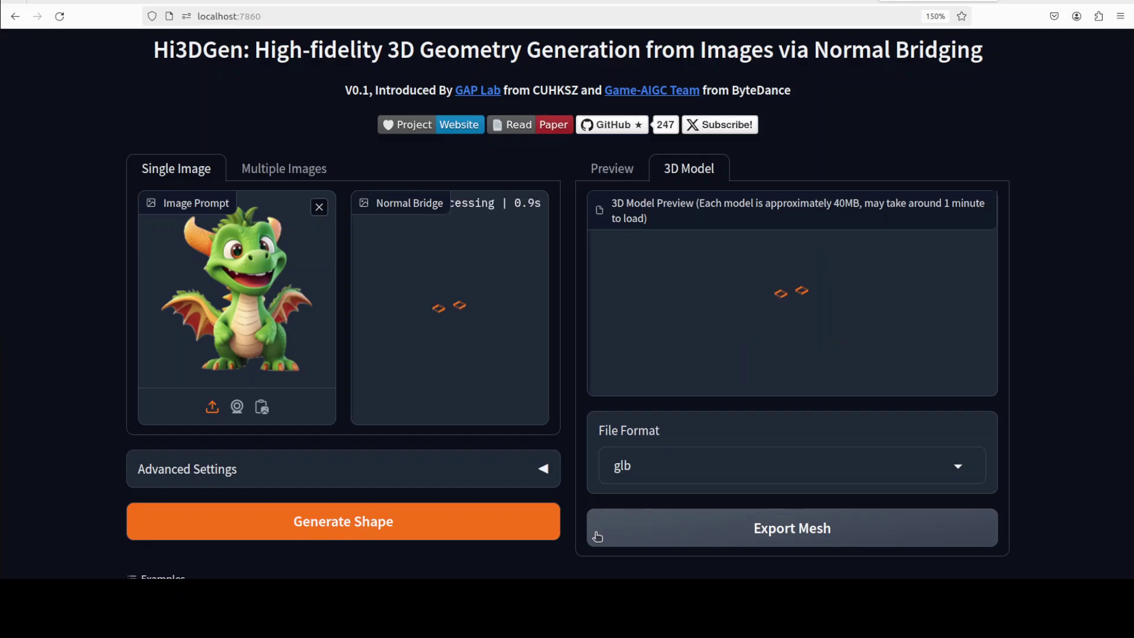
{"action": "left_click", "coordinate": [545, 470]}
{"action": "scroll", "coordinate": [64, 436], "scroll_direction": "down", "scroll_amount": 3}
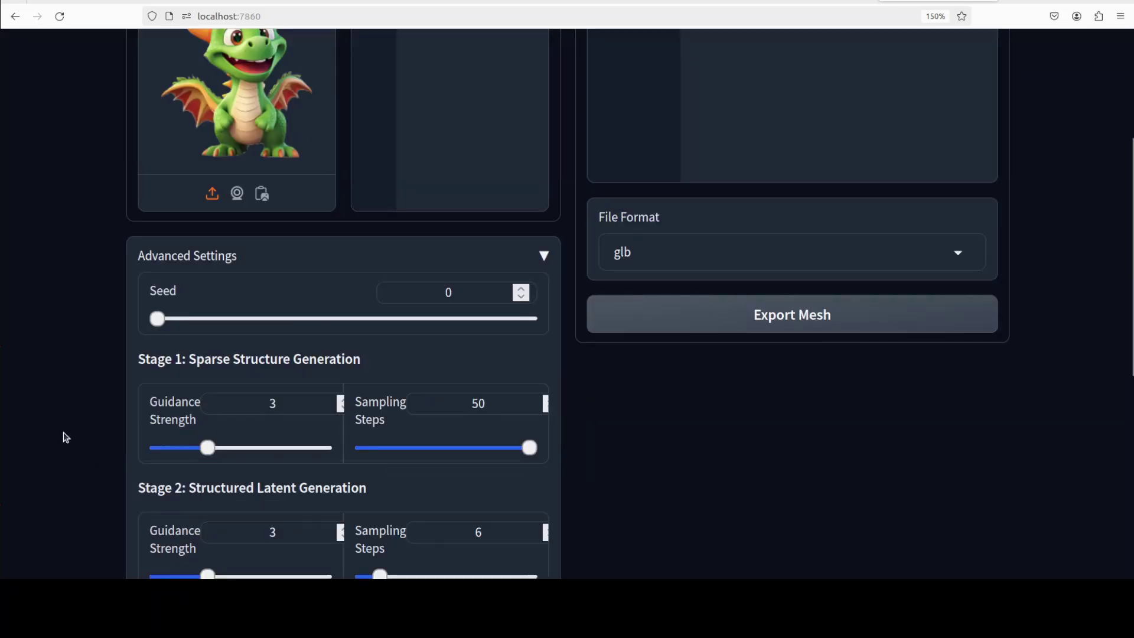
{"action": "scroll", "coordinate": [66, 437], "scroll_direction": "down", "scroll_amount": 2}
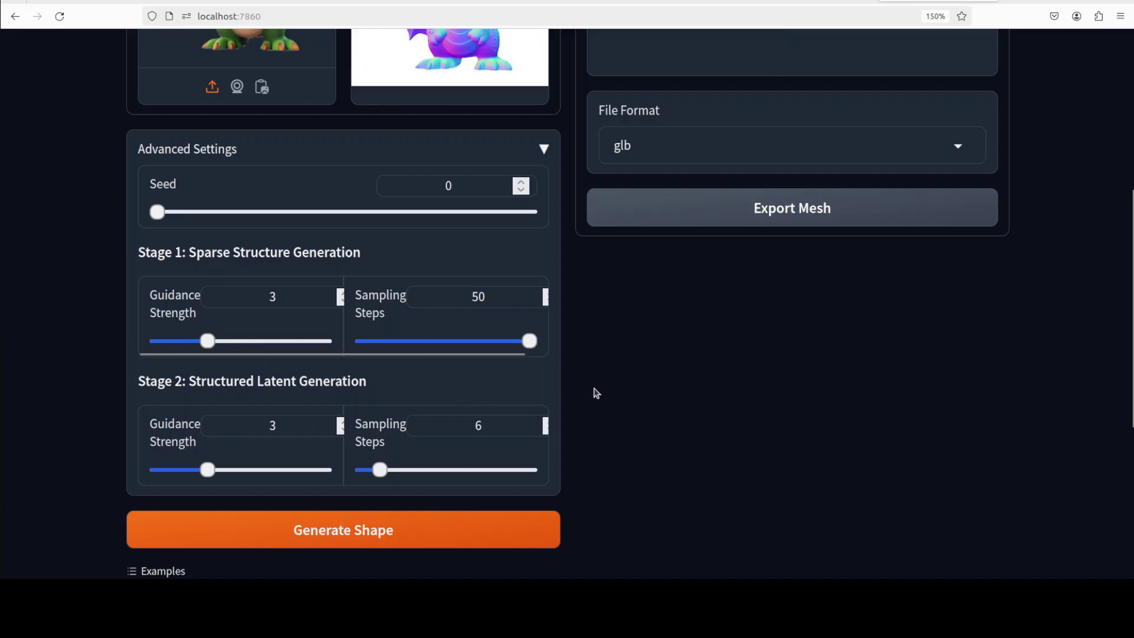
Step: View the generated dragon in the 3D model preview and look over its preview renders from different angles
{"action": "scroll", "coordinate": [460, 385], "scroll_direction": "up", "scroll_amount": 4}
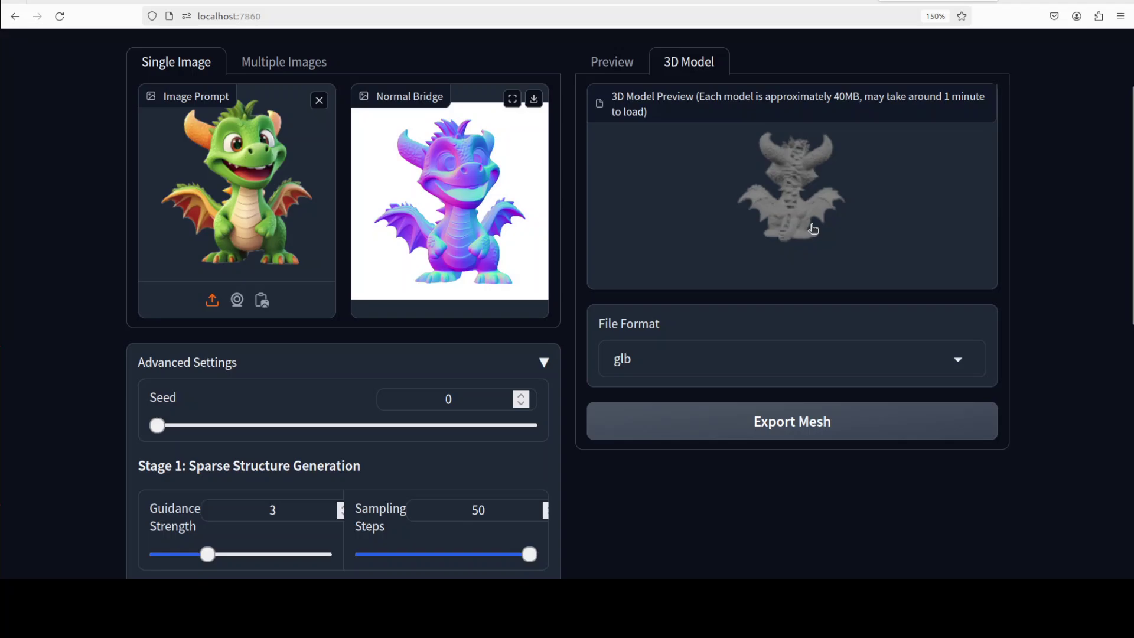
{"action": "left_click", "coordinate": [613, 63]}
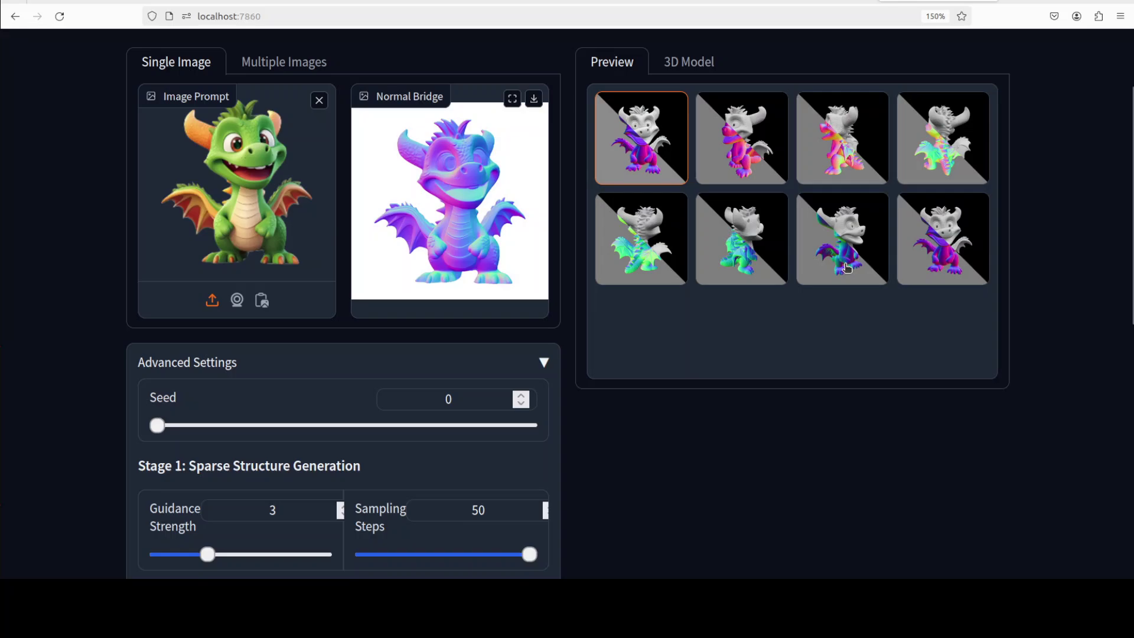
{"action": "scroll", "coordinate": [850, 268], "scroll_direction": "up", "scroll_amount": 3}
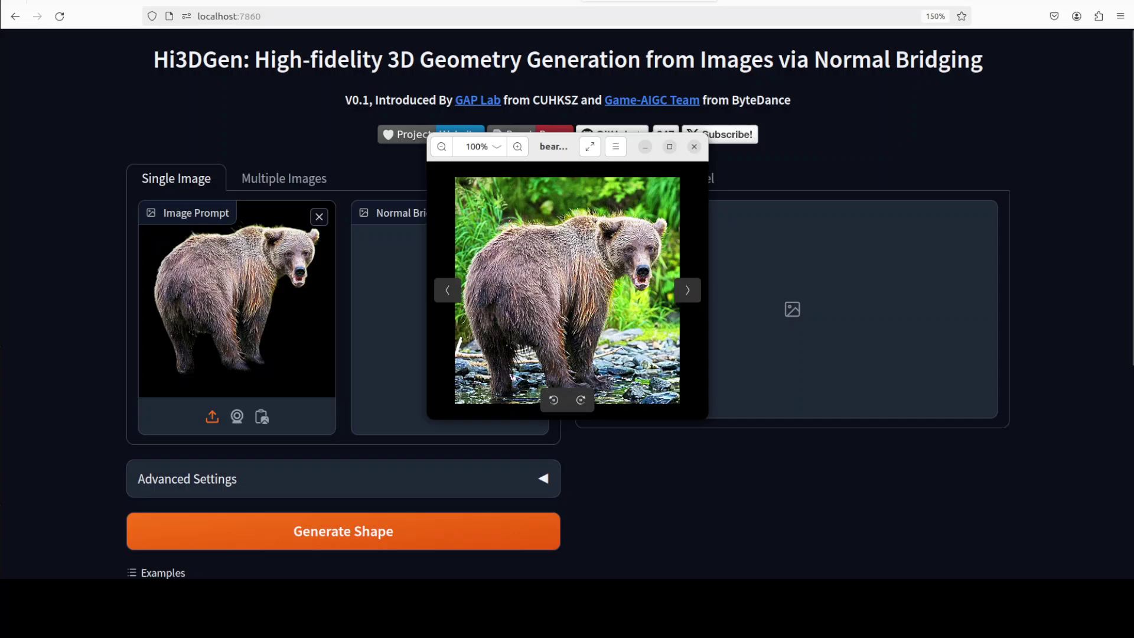
Step: Close the original bear photo and generate the 3D shape from the bear image prompt
{"action": "left_click", "coordinate": [694, 148]}
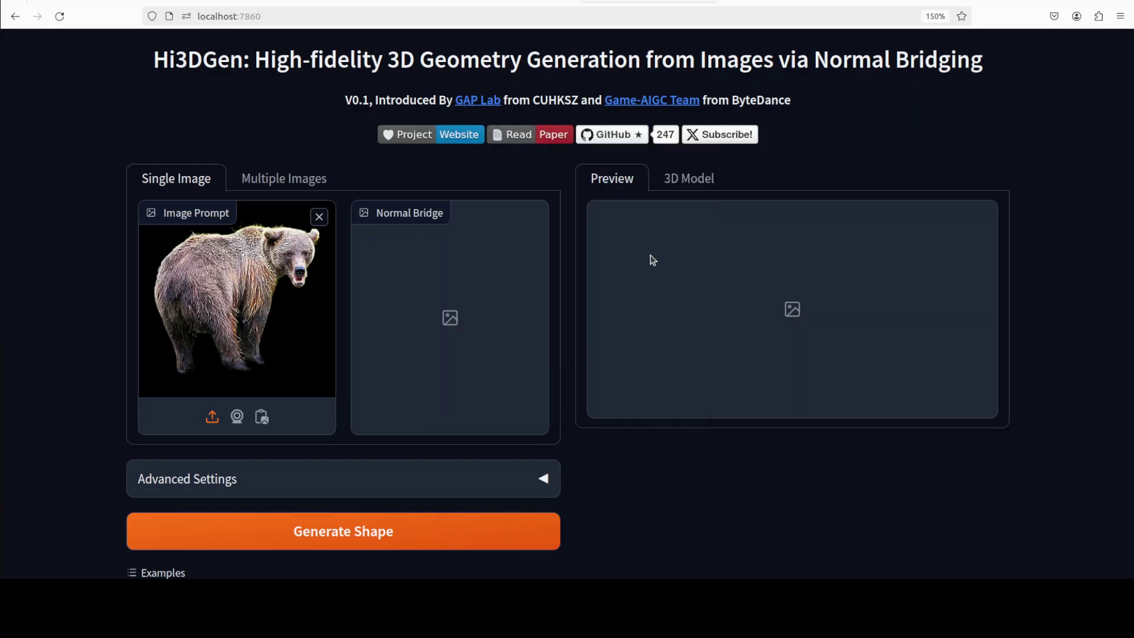
{"action": "left_click", "coordinate": [346, 541]}
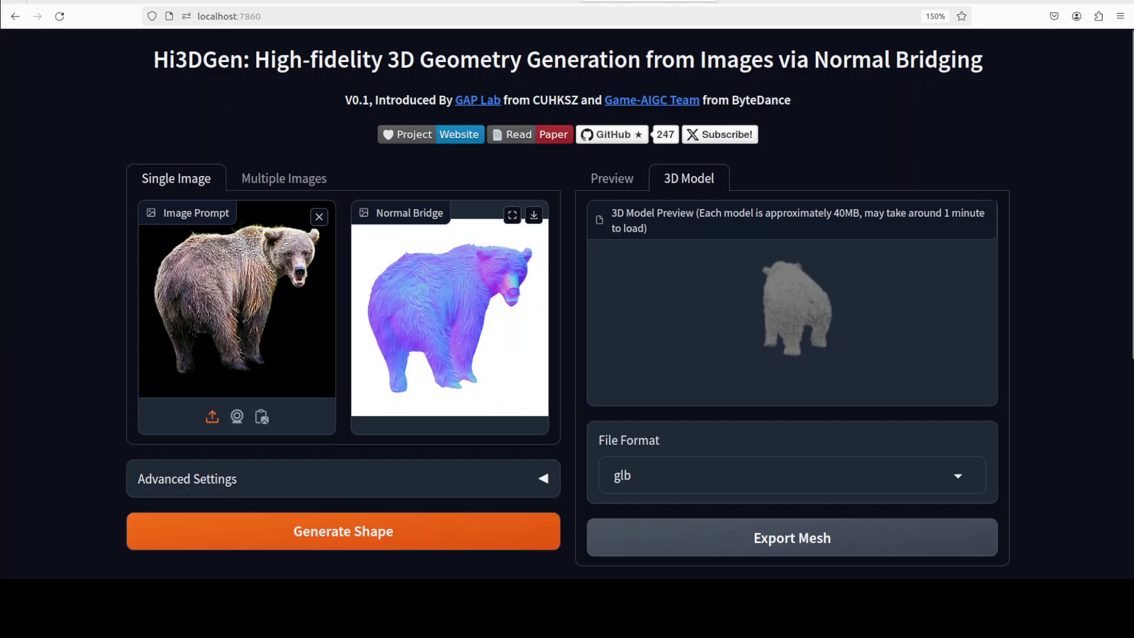
Step: Inspect the generated bear model from another angle, and check the Multiple Images input mode before returning to Single Image
{"action": "left_click_drag", "start_coordinate": [820, 311], "coordinate": [790, 326]}
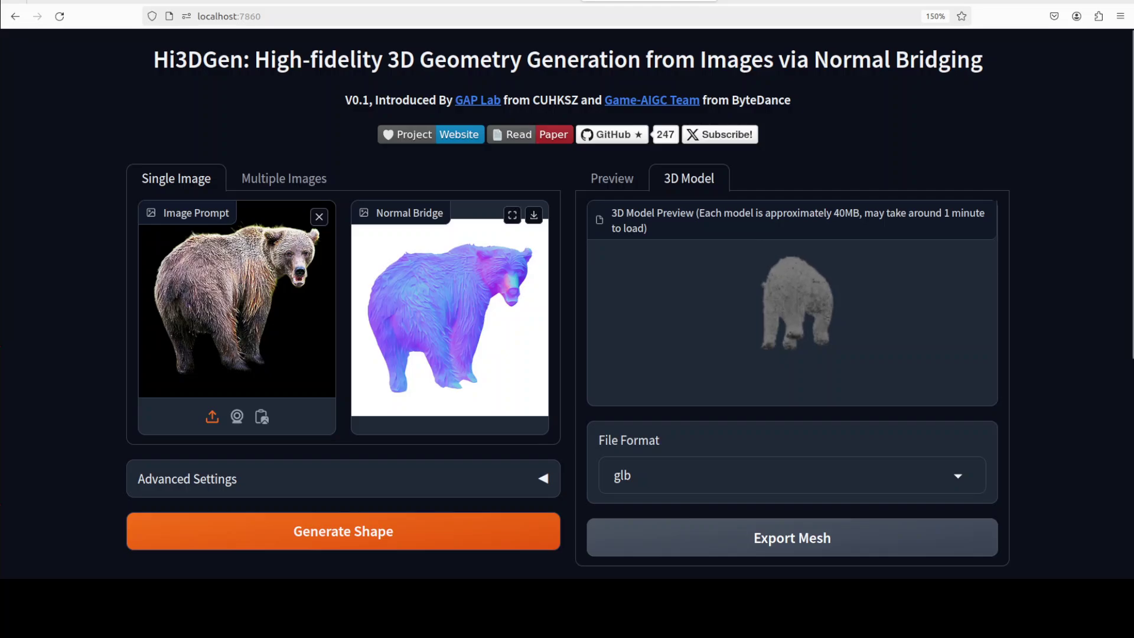
{"action": "left_click", "coordinate": [277, 179]}
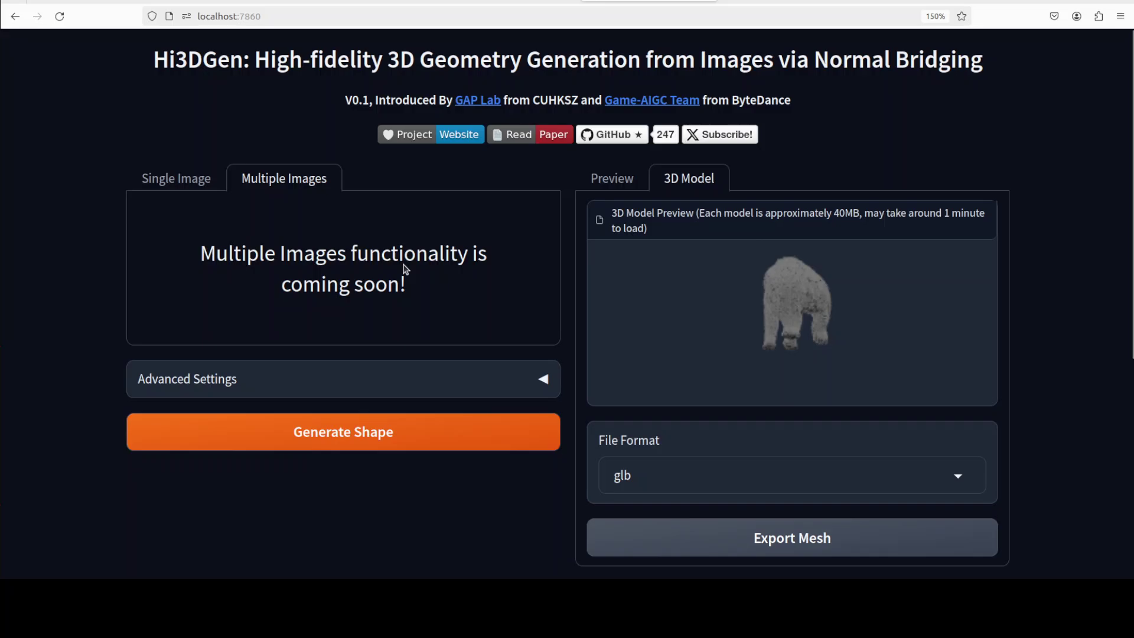
{"action": "left_click", "coordinate": [181, 186]}
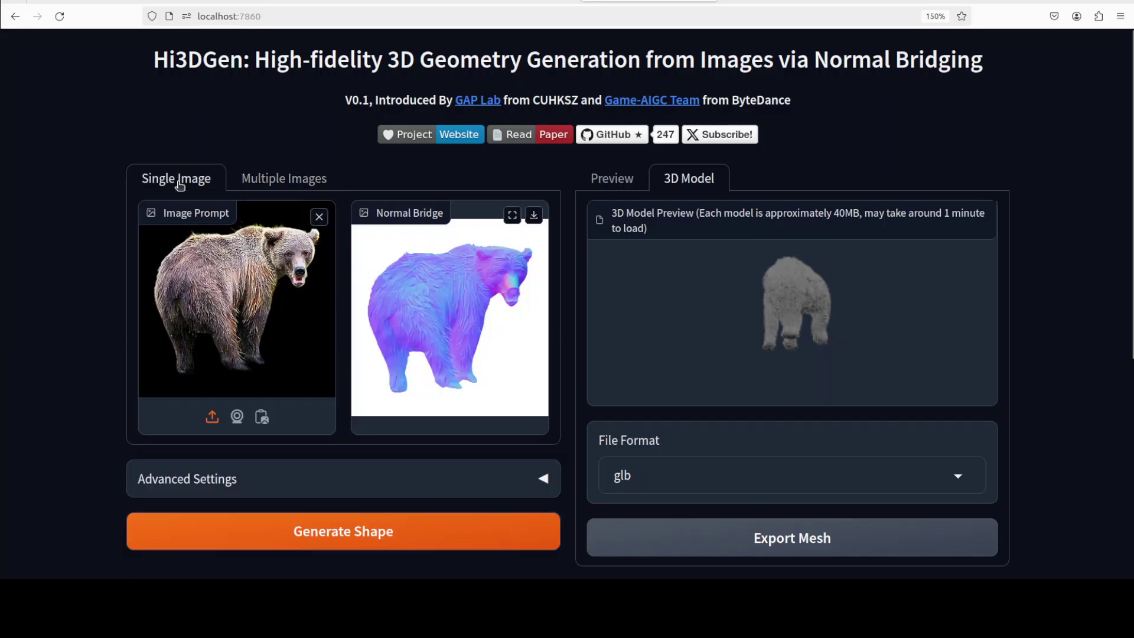
Step: Remove the bear from the image prompt and reload localhost:7860 to clear the previous results
{"action": "left_click", "coordinate": [321, 217]}
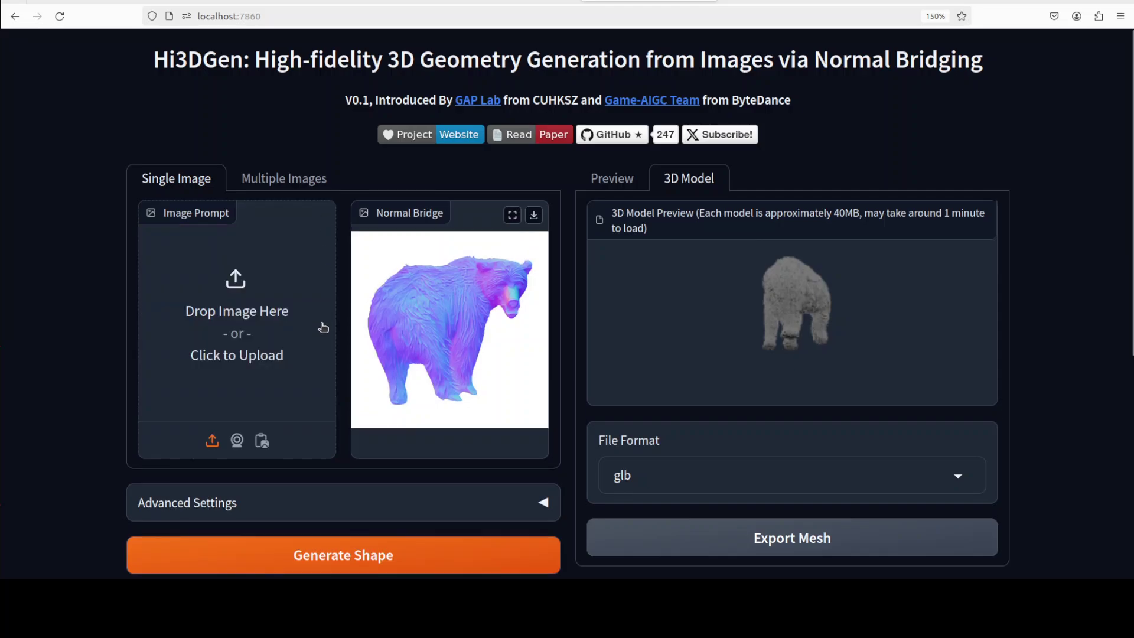
{"action": "left_click", "coordinate": [292, 16]}
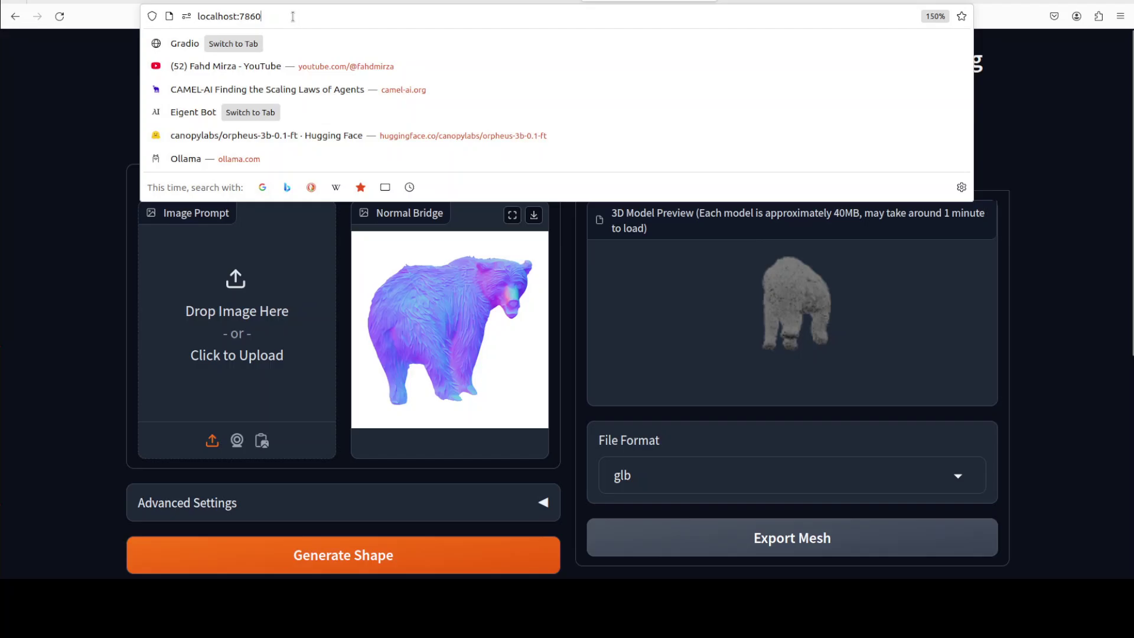
{"action": "key", "text": "ctrl+a"}
{"action": "key", "text": "Return"}
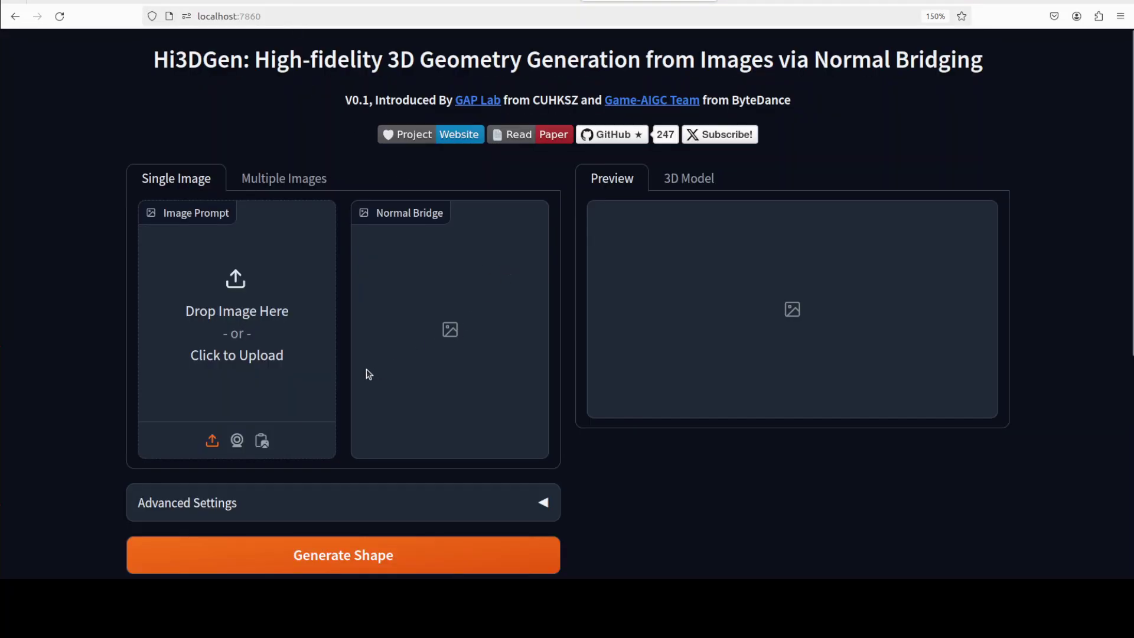
Step: Browse the portrait photos in the personal subfolder of images and upload IMG-20231227-WA0037.jpg as the image prompt
{"action": "left_click", "coordinate": [237, 319]}
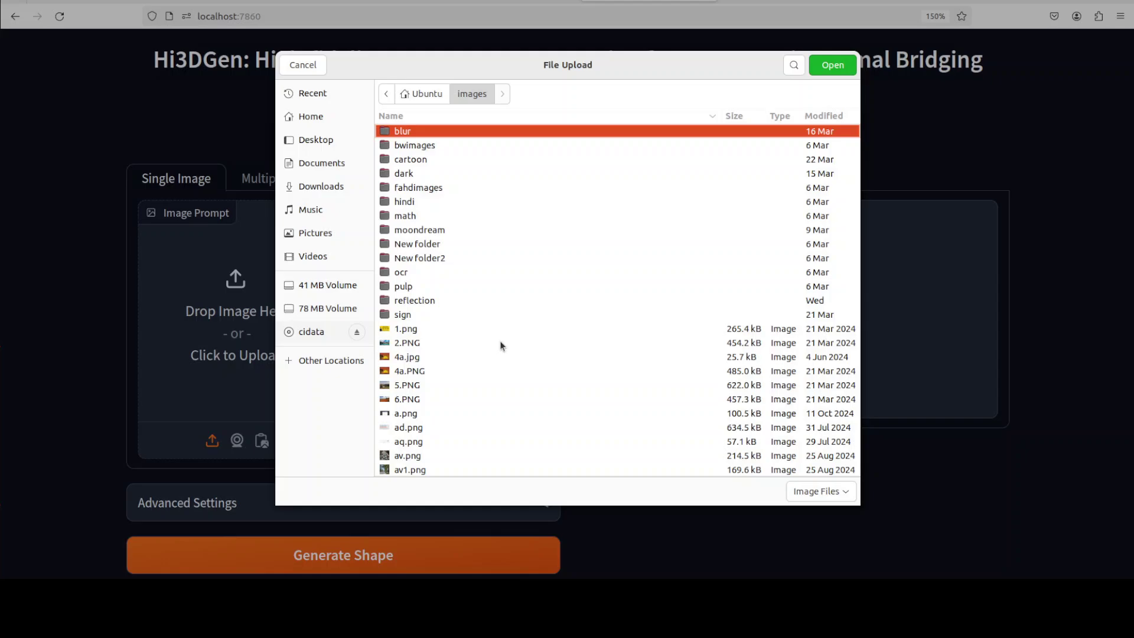
{"action": "double_click", "coordinate": [417, 187]}
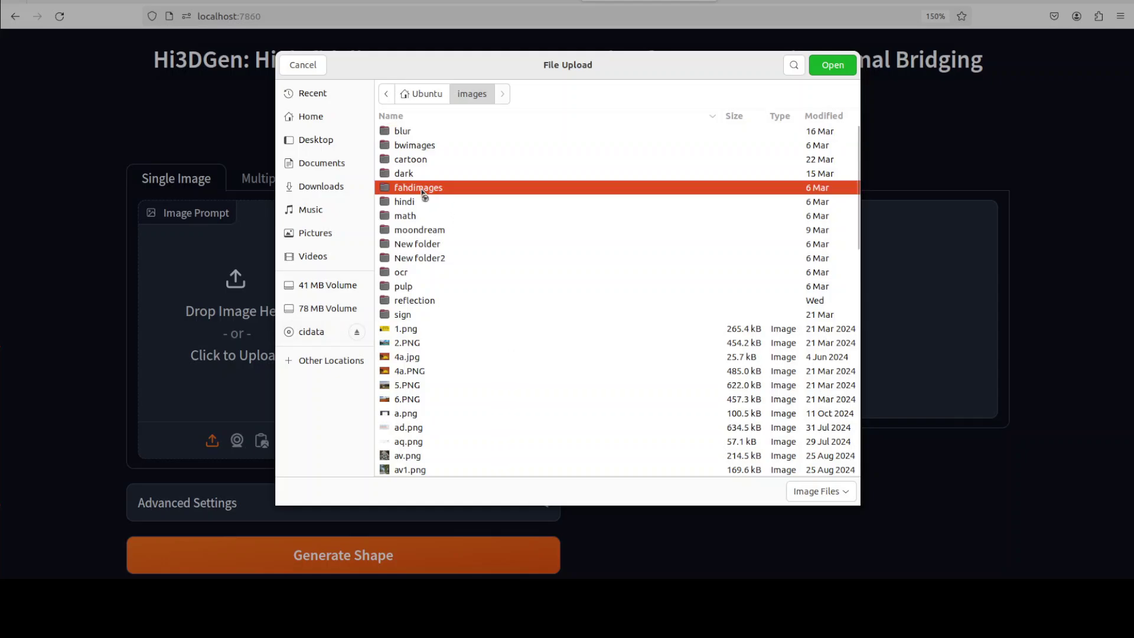
{"action": "left_click", "coordinate": [466, 243]}
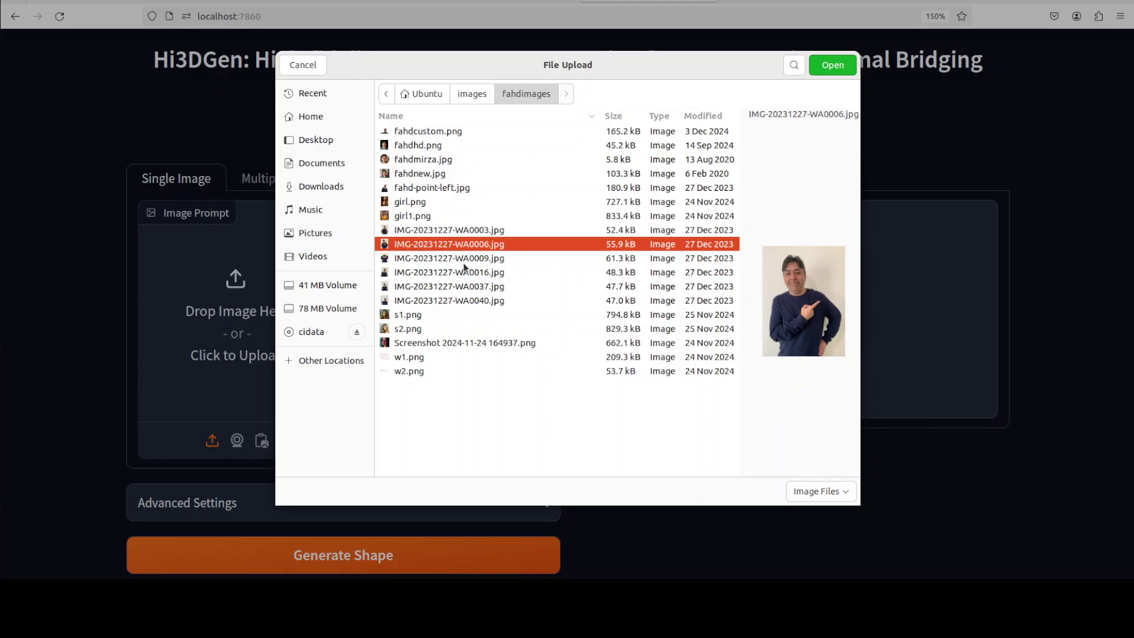
{"action": "left_click", "coordinate": [462, 257]}
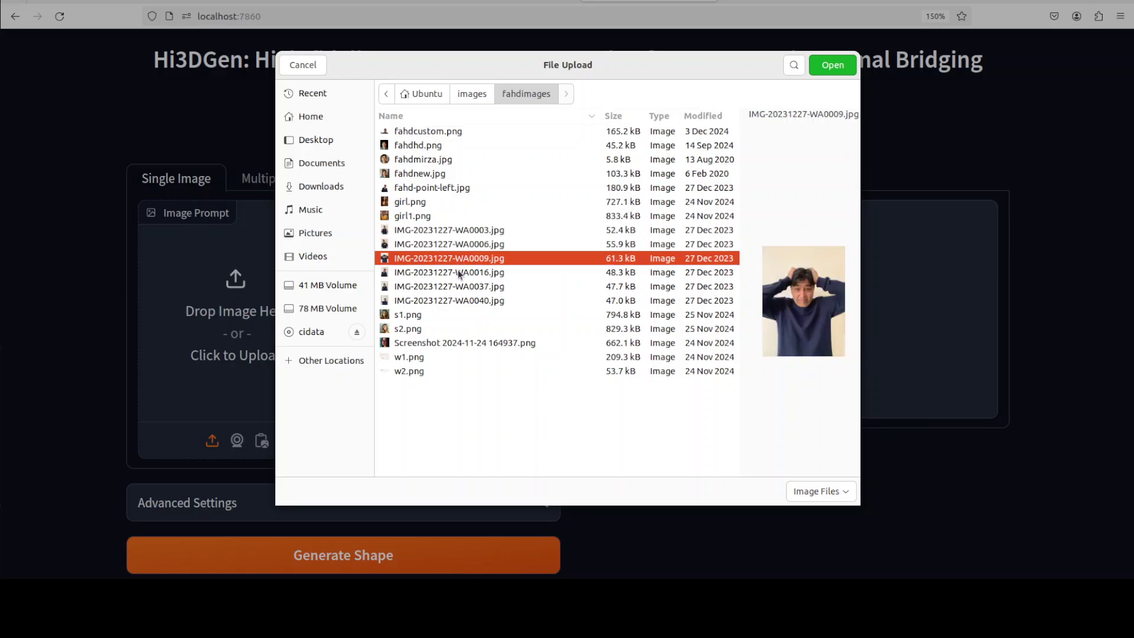
{"action": "left_click", "coordinate": [458, 275]}
{"action": "left_click", "coordinate": [453, 287]}
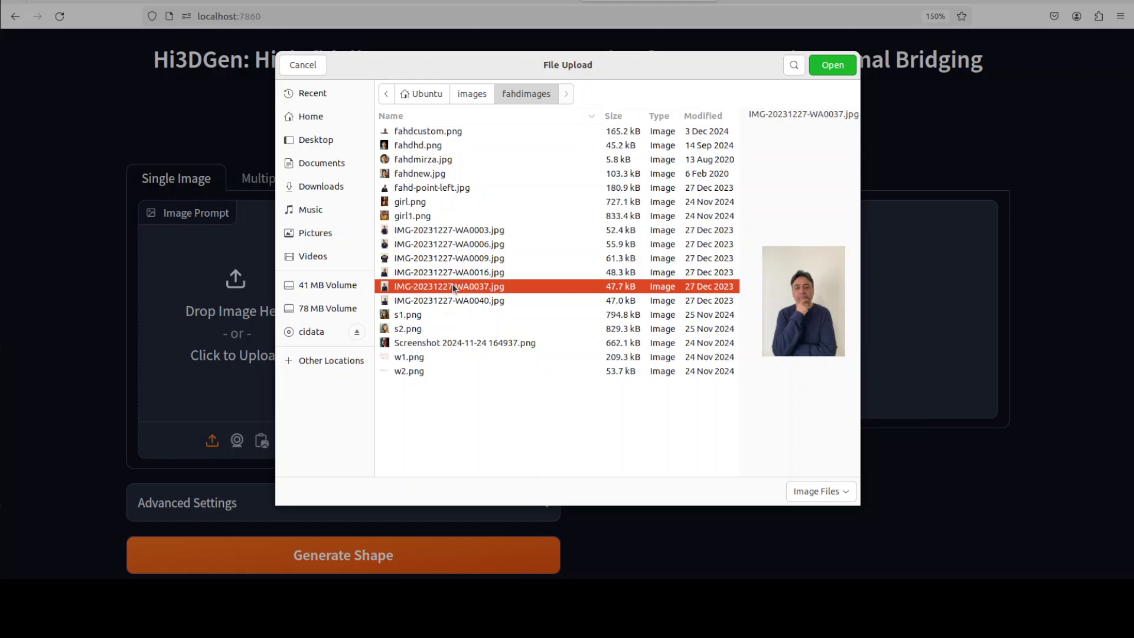
{"action": "double_click", "coordinate": [452, 286]}
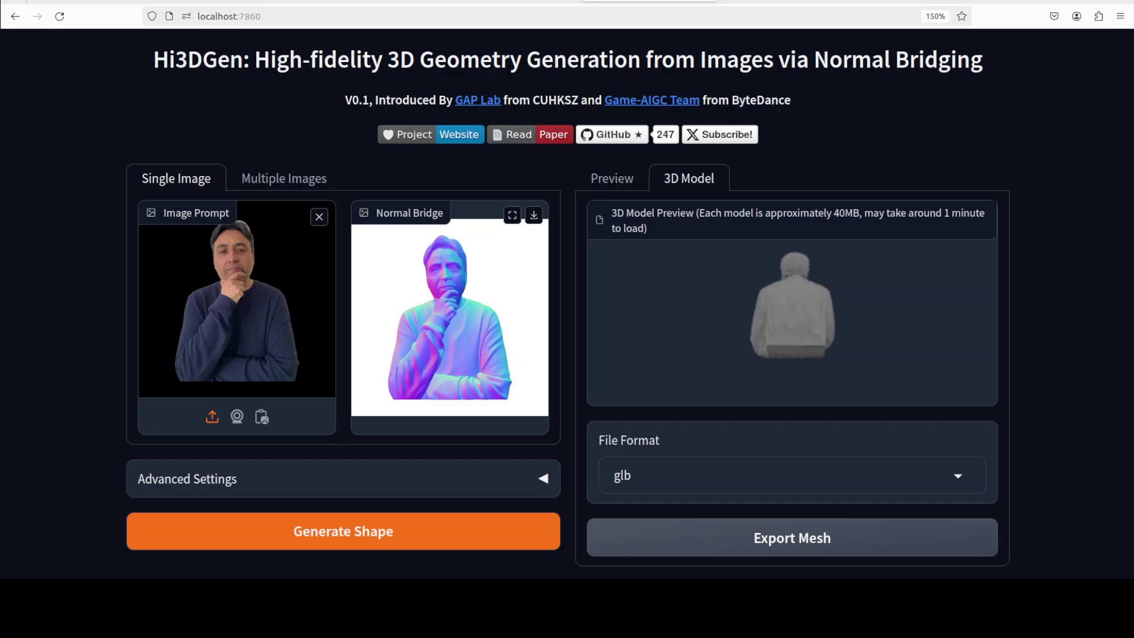
Step: Inspect the generated model of the man from the back, side and front, and switch to the YouTube channel's browser tab
{"action": "left_click_drag", "start_coordinate": [671, 324], "coordinate": [899, 327]}
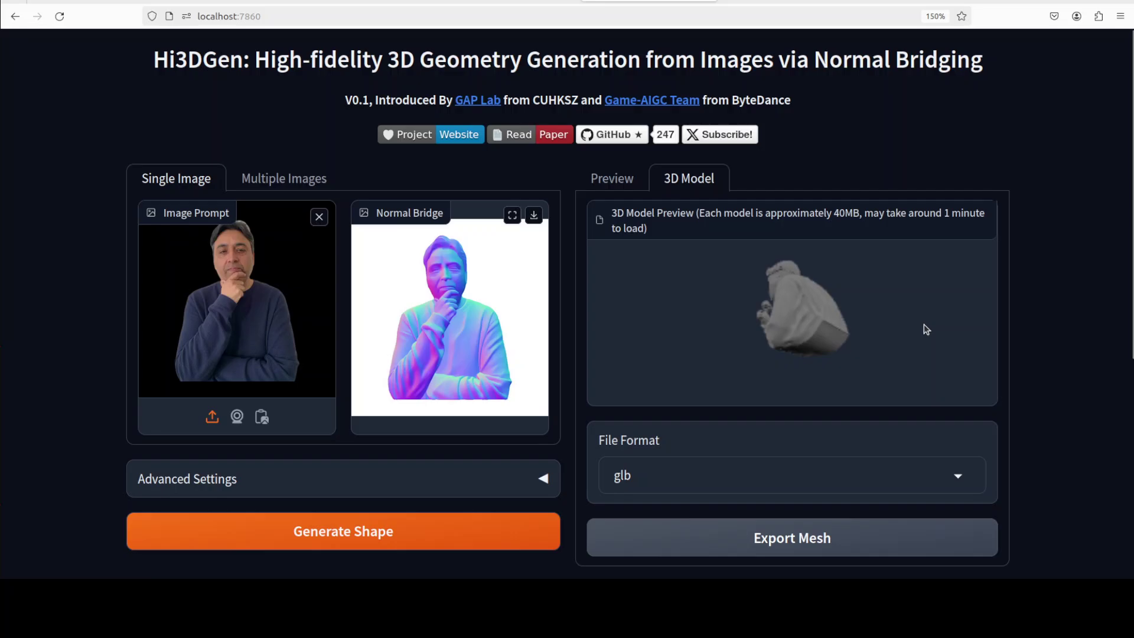
{"action": "left_click_drag", "start_coordinate": [827, 323], "coordinate": [858, 339]}
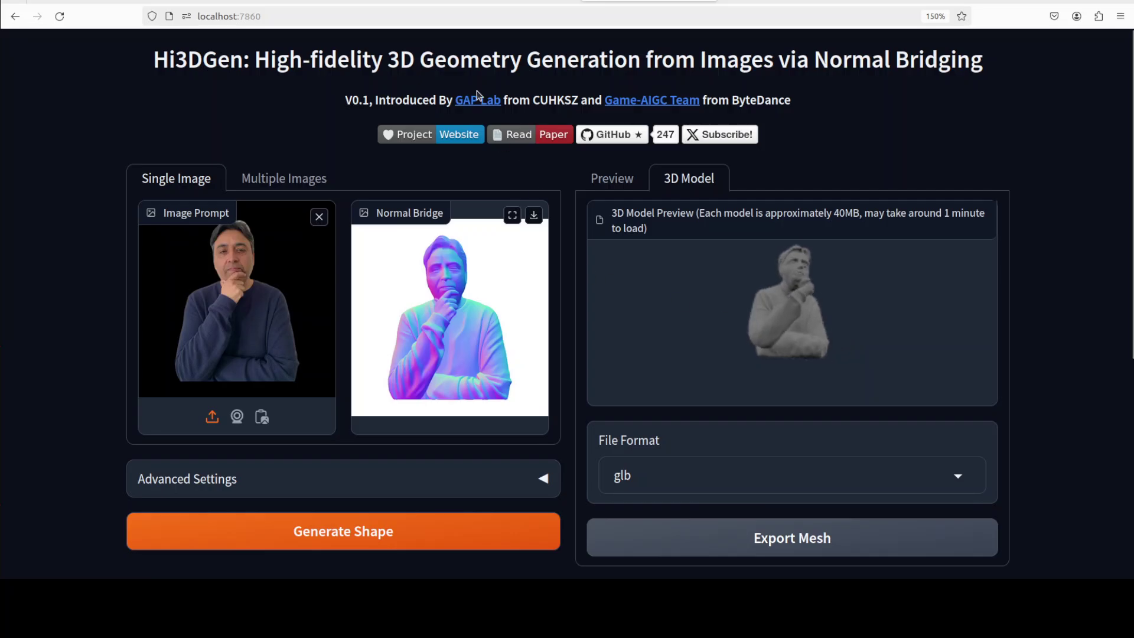
{"action": "left_click", "coordinate": [378, 4]}
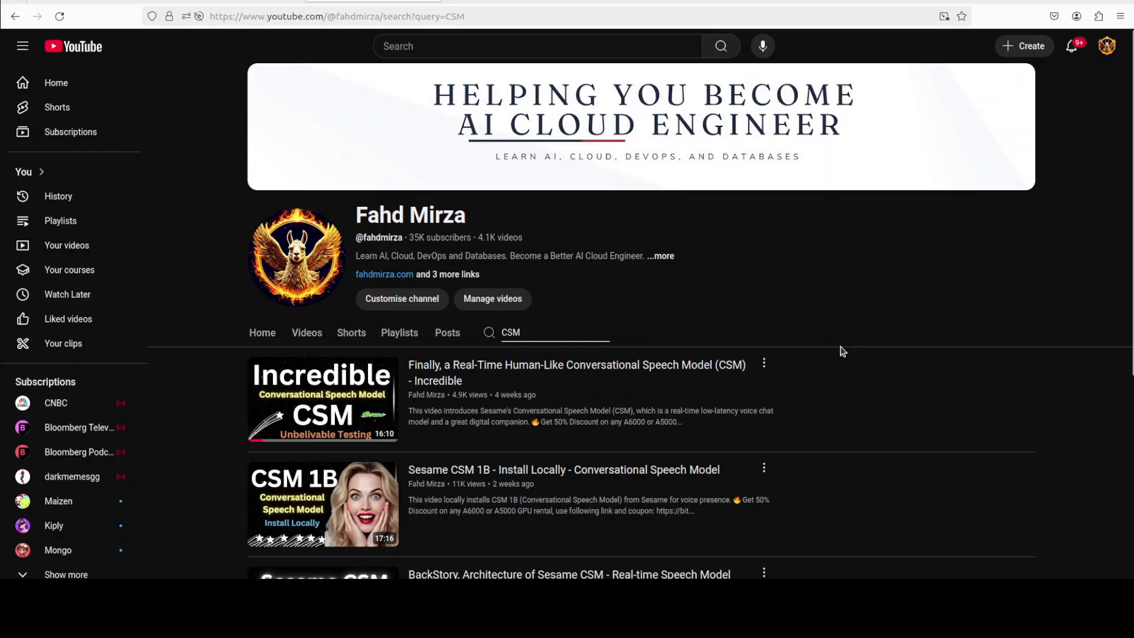